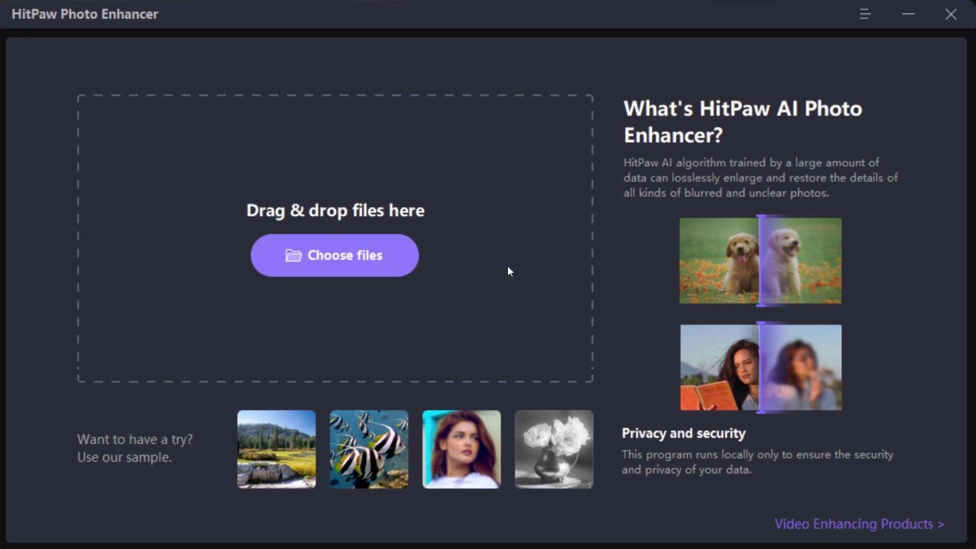
# Import only the alireza-zarafshani turban portrait and zoom in on the man's face
pyautogui.click(365, 247)
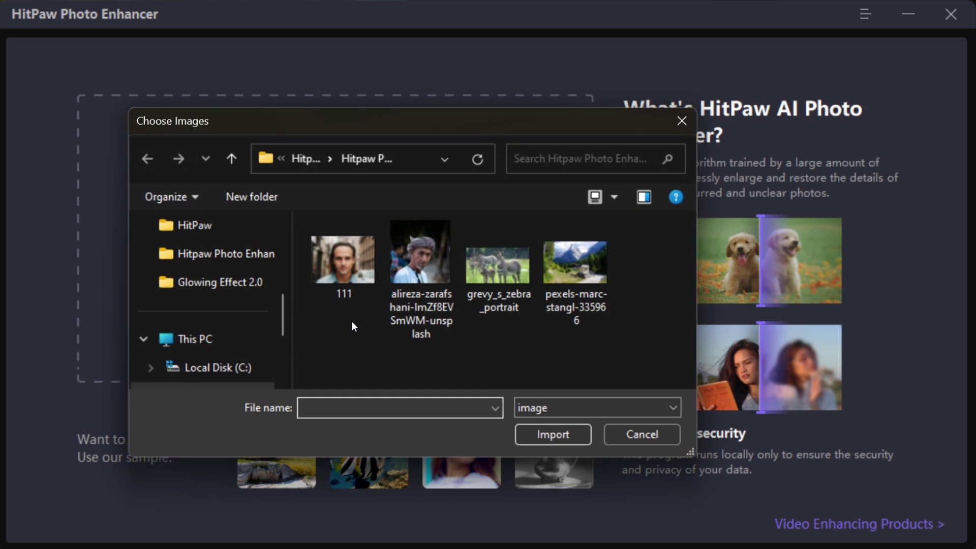
pyautogui.moveTo(352, 321); pyautogui.dragTo(592, 255)
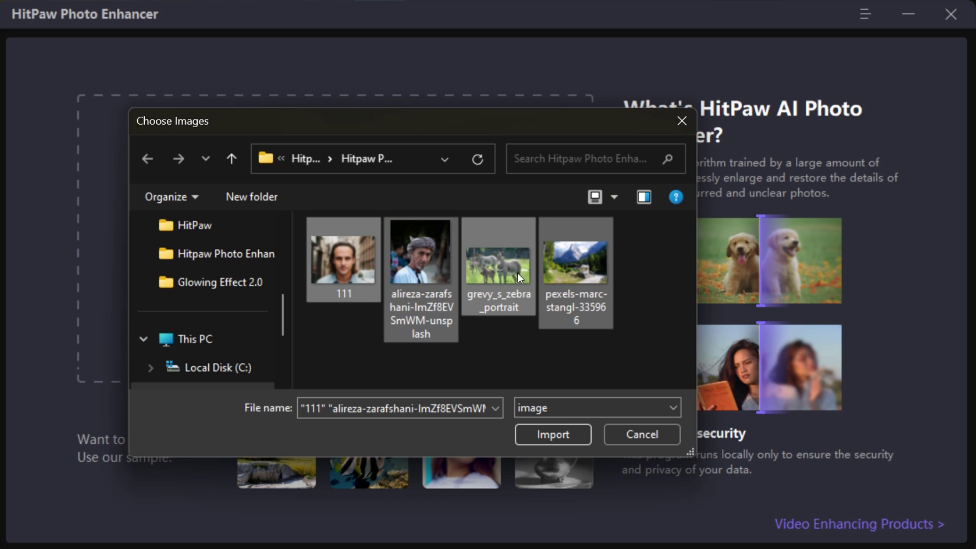
pyautogui.click(584, 363)
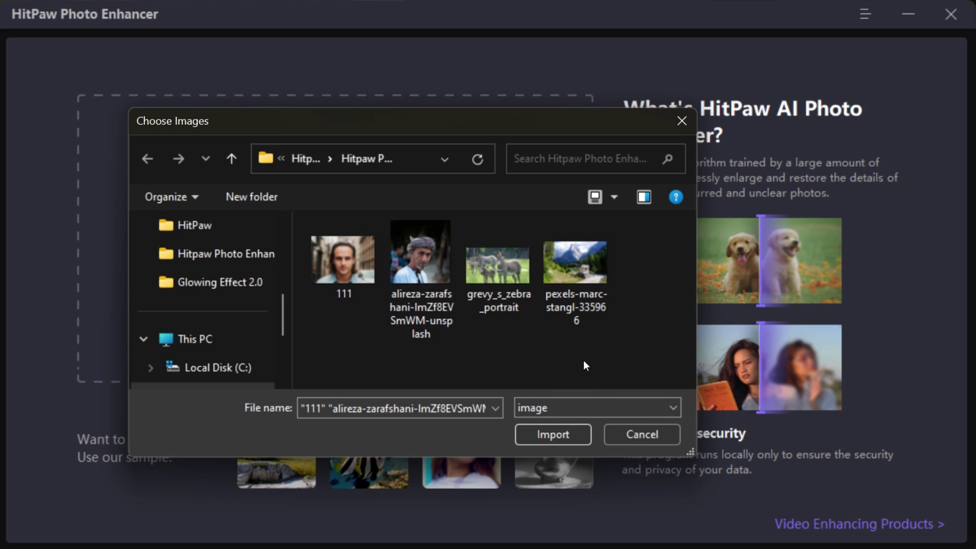
pyautogui.click(432, 283)
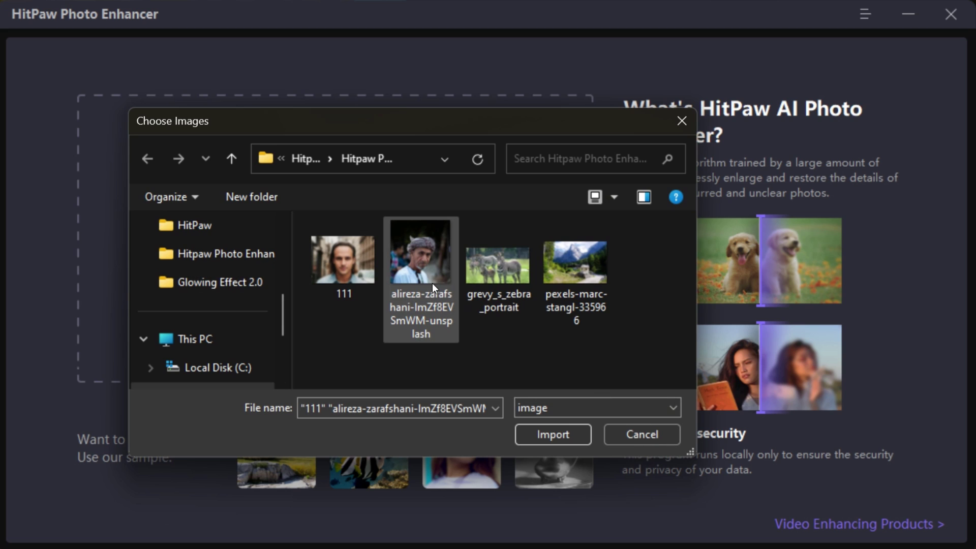
pyautogui.click(535, 431)
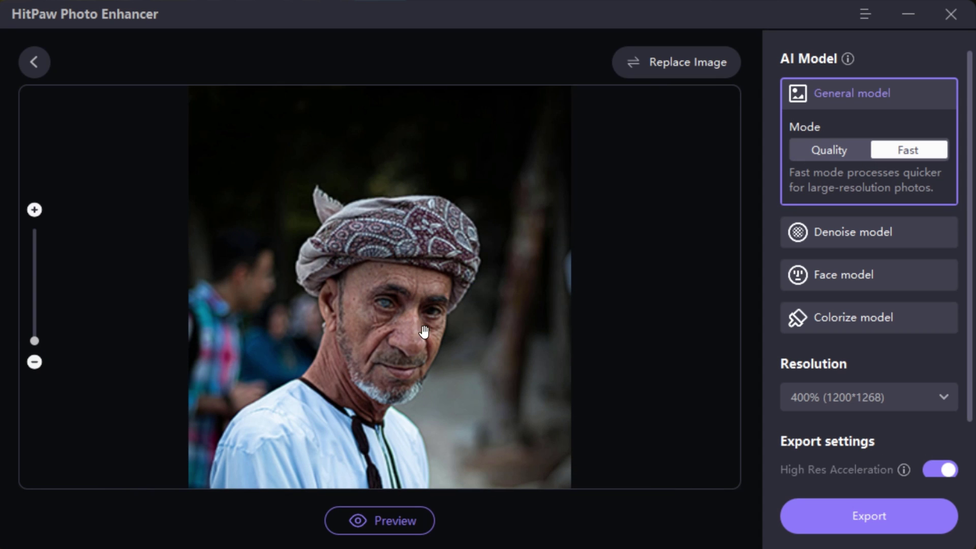
pyautogui.scroll(3, 424, 332)
pyautogui.moveTo(420, 353); pyautogui.dragTo(458, 170)
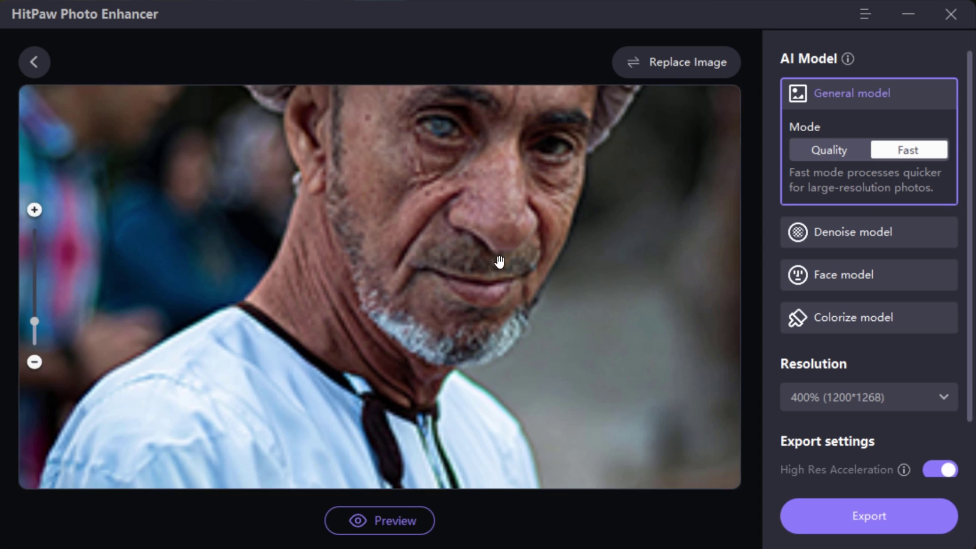
pyautogui.scroll(-2, 499, 261)
pyautogui.scroll(1, 550, 205)
pyautogui.scroll(-1, 484, 266)
pyautogui.scroll(-2, 501, 220)
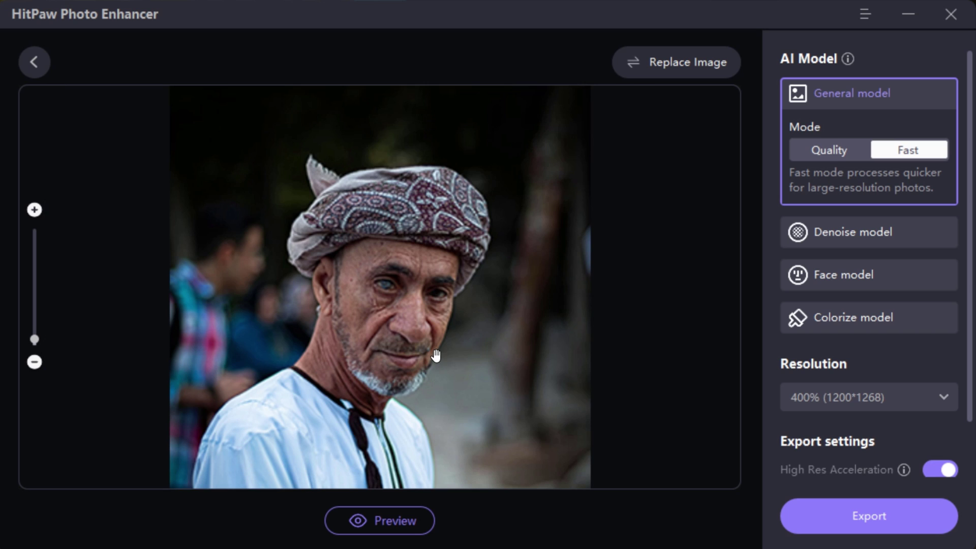
pyautogui.scroll(-1, 435, 356)
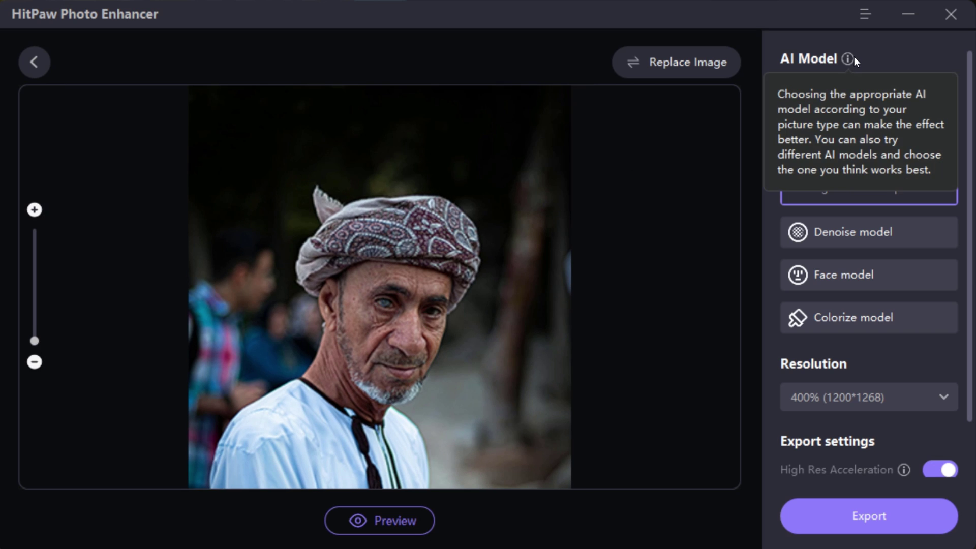
pyautogui.moveTo(869, 93)
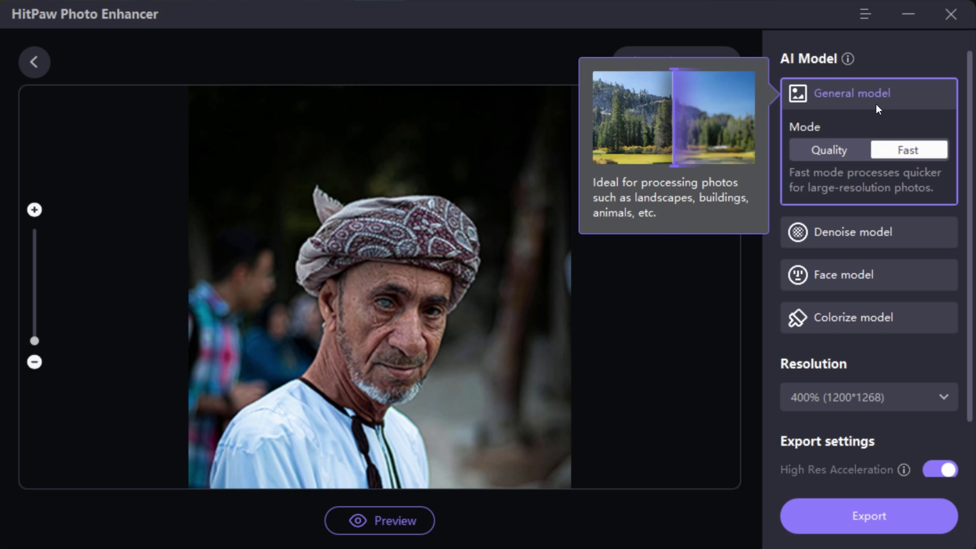
# Try the Denoise, Face and Colorize models and set output resolution to 800% (2400×2536)
pyautogui.click(826, 150)
pyautogui.click(902, 149)
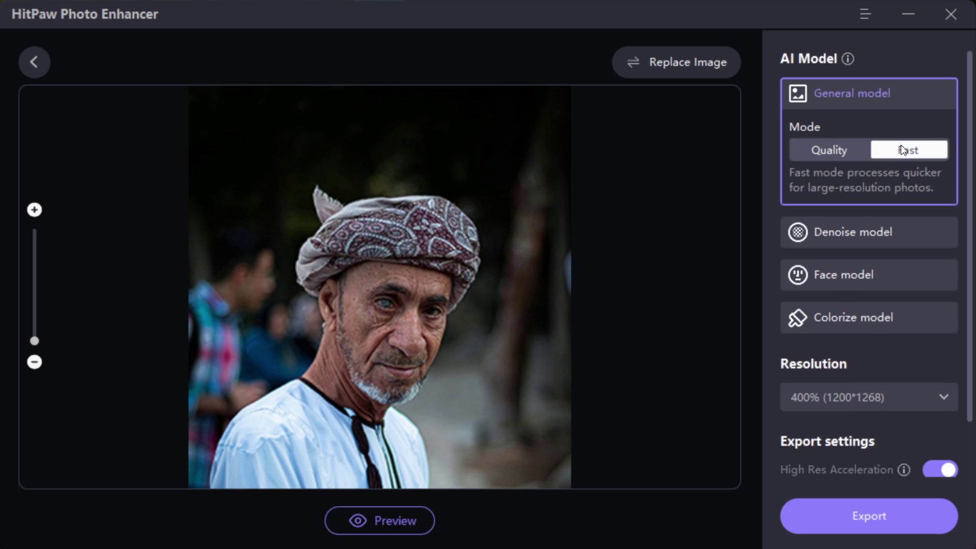
pyautogui.click(828, 234)
pyautogui.moveTo(869, 233)
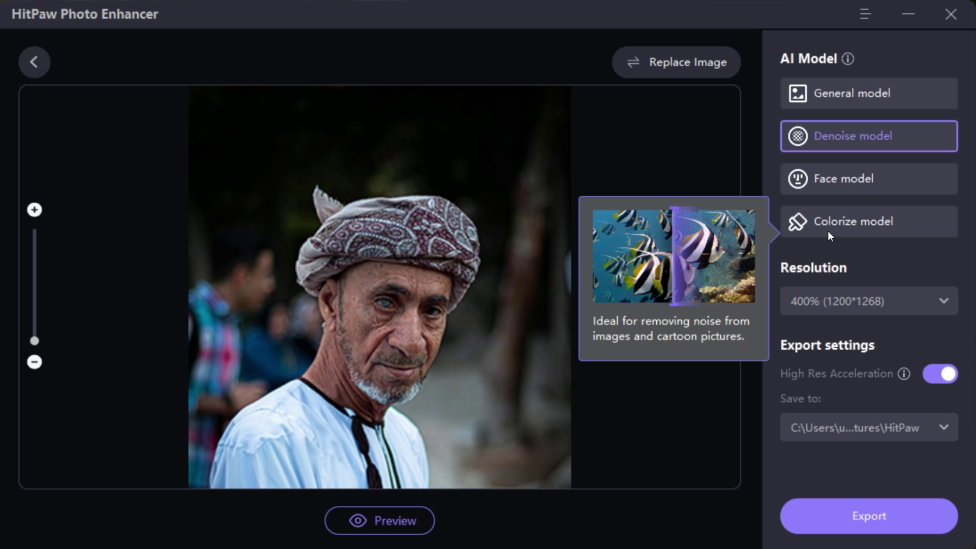
pyautogui.click(831, 178)
pyautogui.moveTo(869, 179)
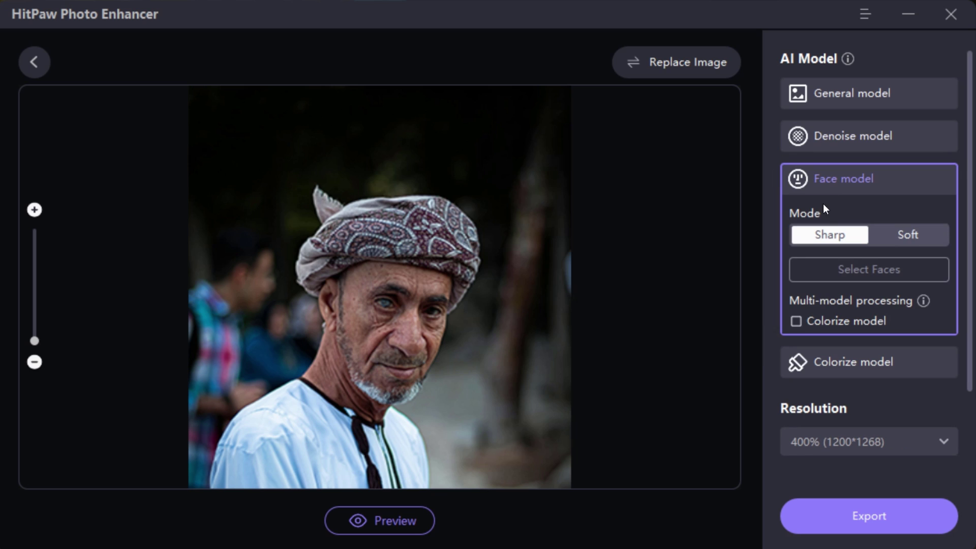
pyautogui.click(896, 229)
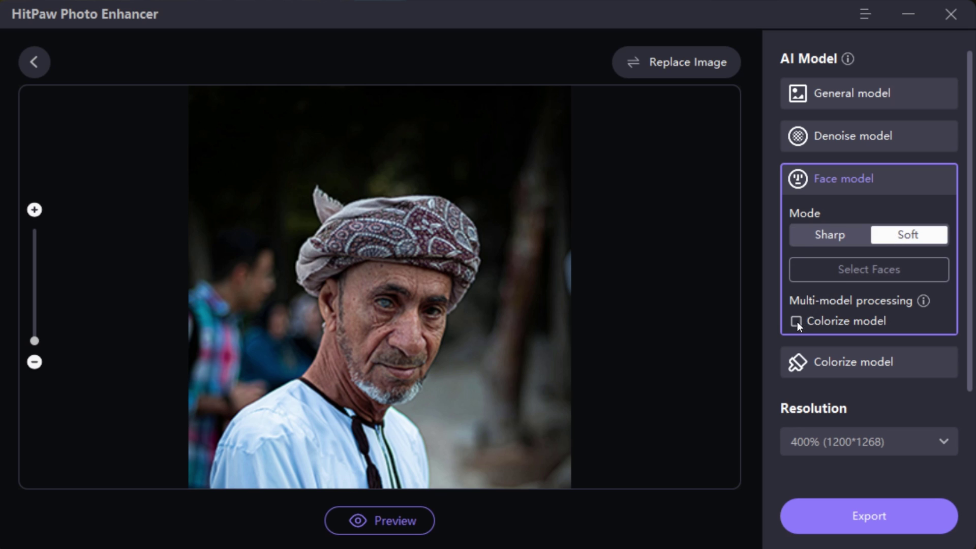
pyautogui.click(830, 360)
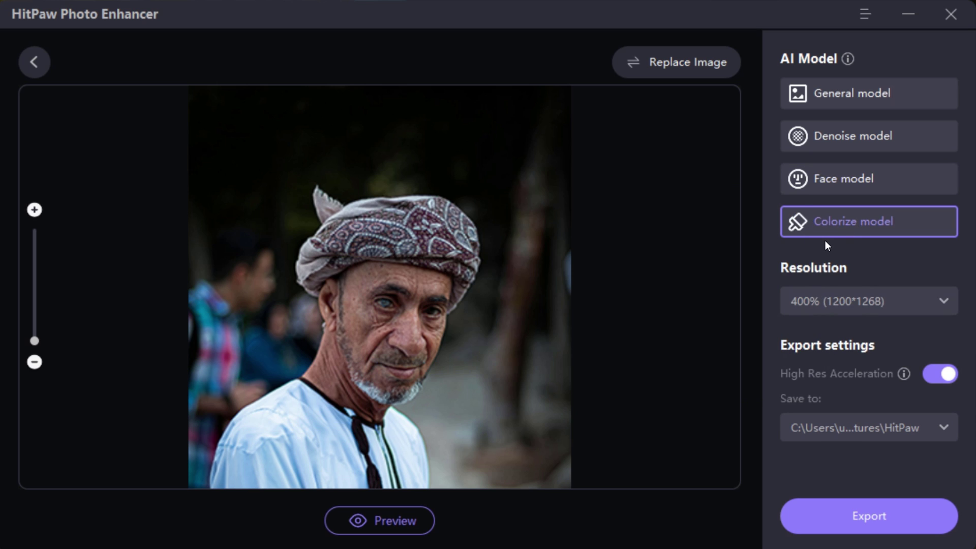
pyautogui.click(823, 301)
pyautogui.click(826, 412)
# Preview the Soft-mode Face result and pan both panes across the face, beard and turban
pyautogui.click(855, 178)
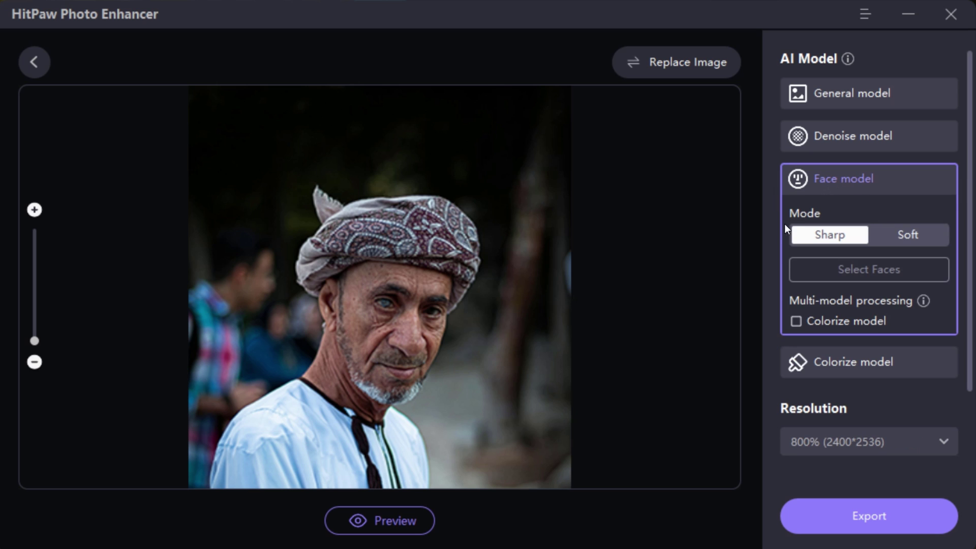
pyautogui.click(911, 231)
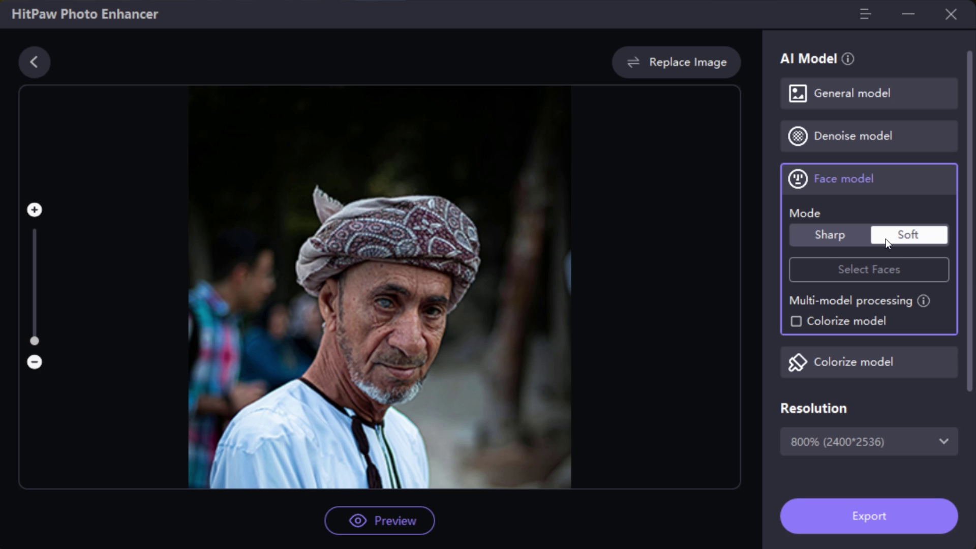
pyautogui.click(404, 526)
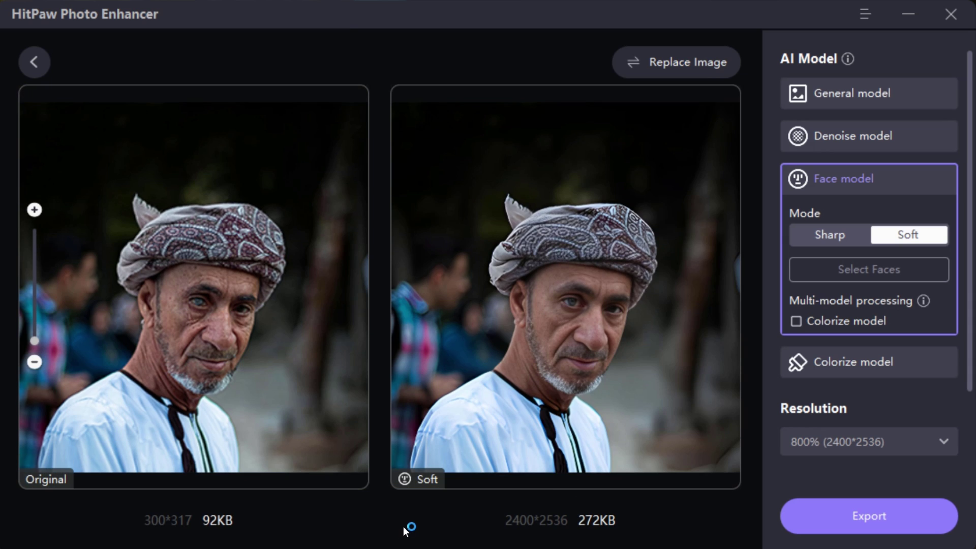
pyautogui.scroll(1, 573, 331)
pyautogui.scroll(1, 600, 370)
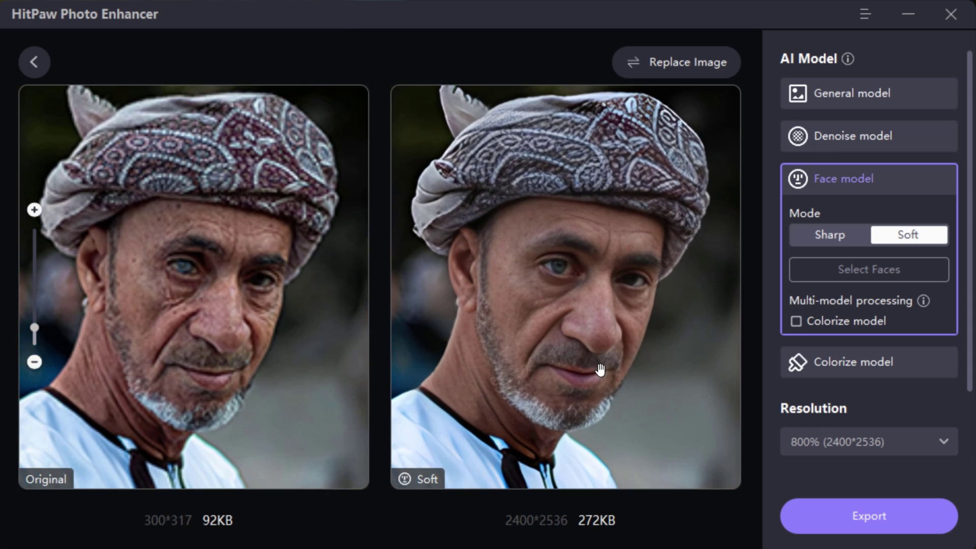
pyautogui.scroll(1, 600, 370)
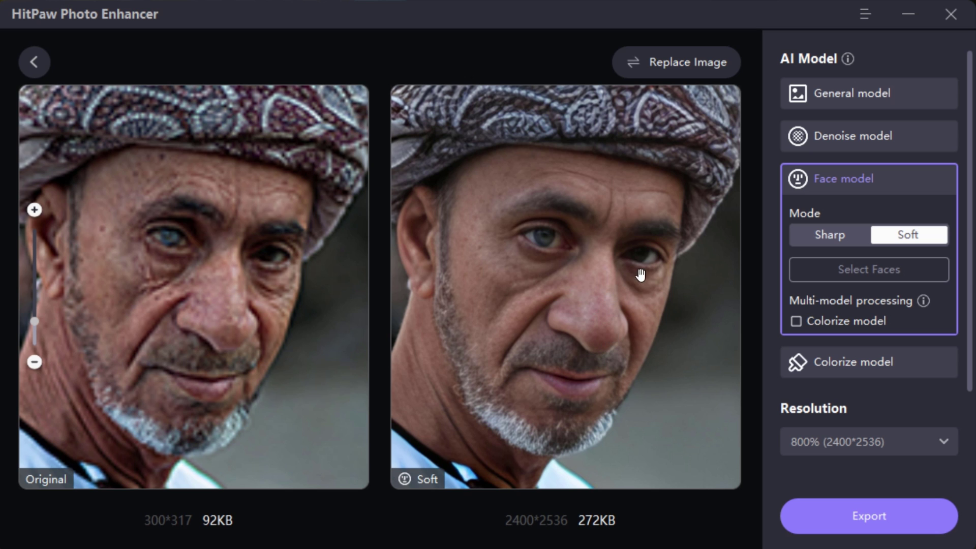
pyautogui.scroll(-1, 622, 308)
pyautogui.scroll(-1, 618, 313)
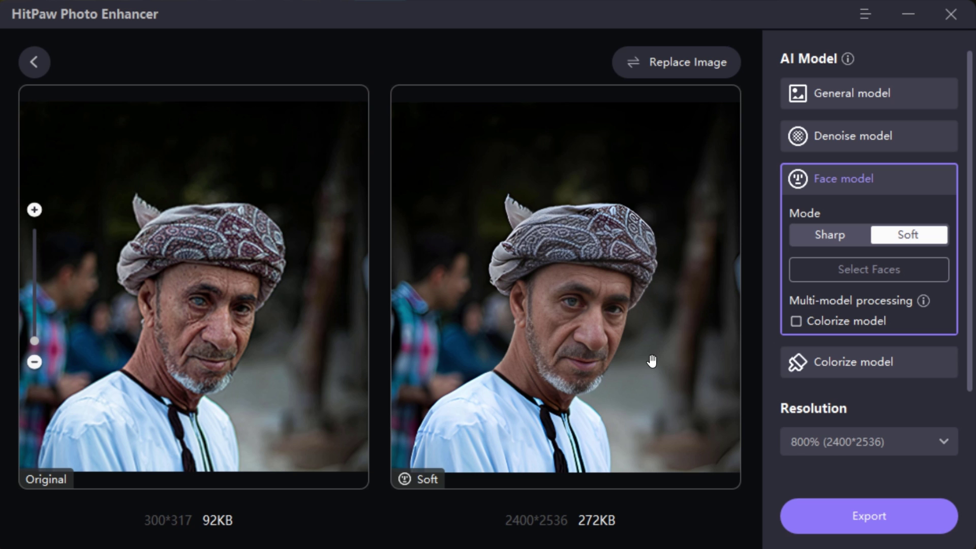
pyautogui.scroll(1, 464, 298)
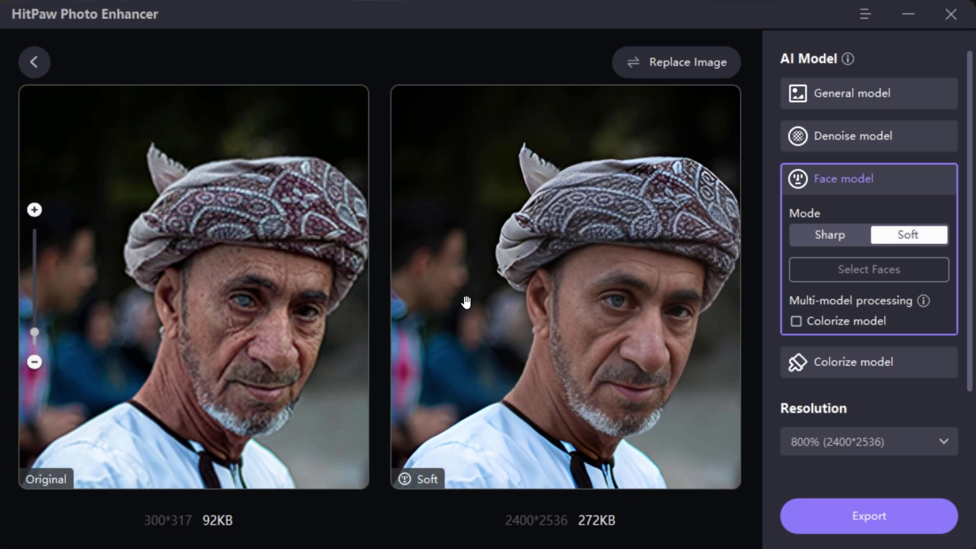
pyautogui.scroll(1, 460, 292)
pyautogui.moveTo(460, 292)
pyautogui.mouseDown()
pyautogui.moveTo(677, 348)
pyautogui.moveTo(496, 324)
pyautogui.mouseUp()
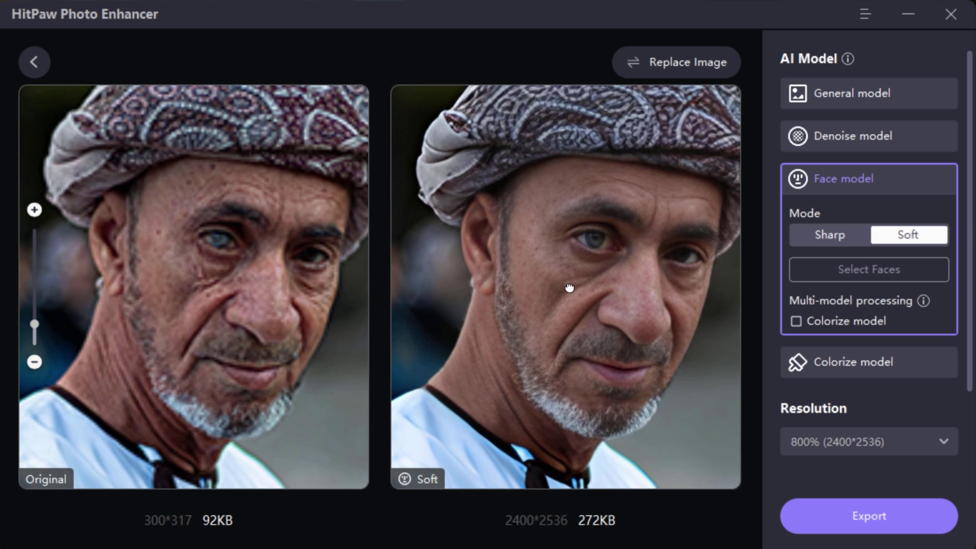
pyautogui.moveTo(569, 285)
pyautogui.mouseDown()
pyautogui.moveTo(547, 203)
pyautogui.moveTo(596, 295)
pyautogui.mouseUp()
pyautogui.moveTo(595, 203)
pyautogui.mouseDown()
pyautogui.moveTo(585, 277)
pyautogui.moveTo(607, 242)
pyautogui.moveTo(542, 214)
pyautogui.mouseUp()
pyautogui.scroll(2, 643, 298)
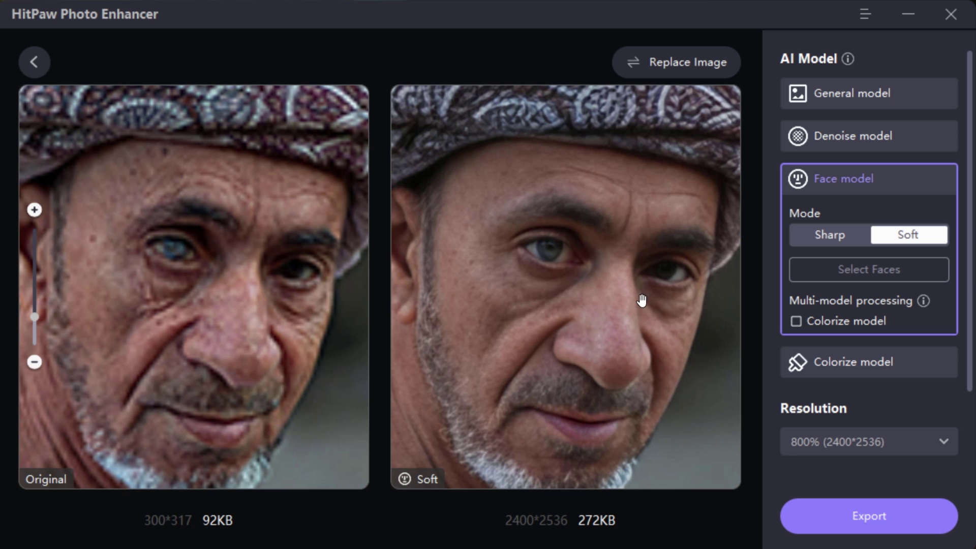
pyautogui.scroll(2, 626, 321)
pyautogui.scroll(1, 625, 320)
pyautogui.scroll(1, 615, 320)
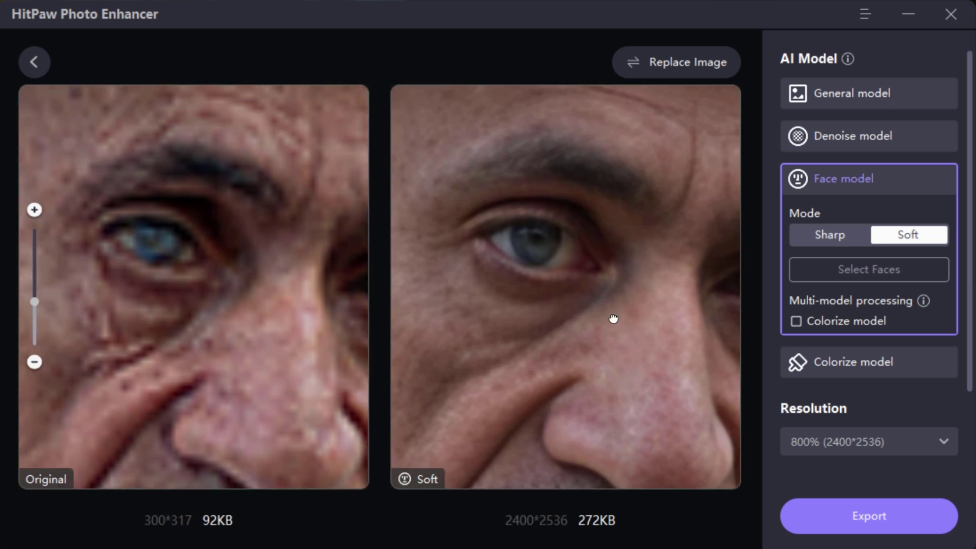
pyautogui.scroll(1, 536, 262)
pyautogui.scroll(1, 512, 238)
pyautogui.scroll(-1, 513, 238)
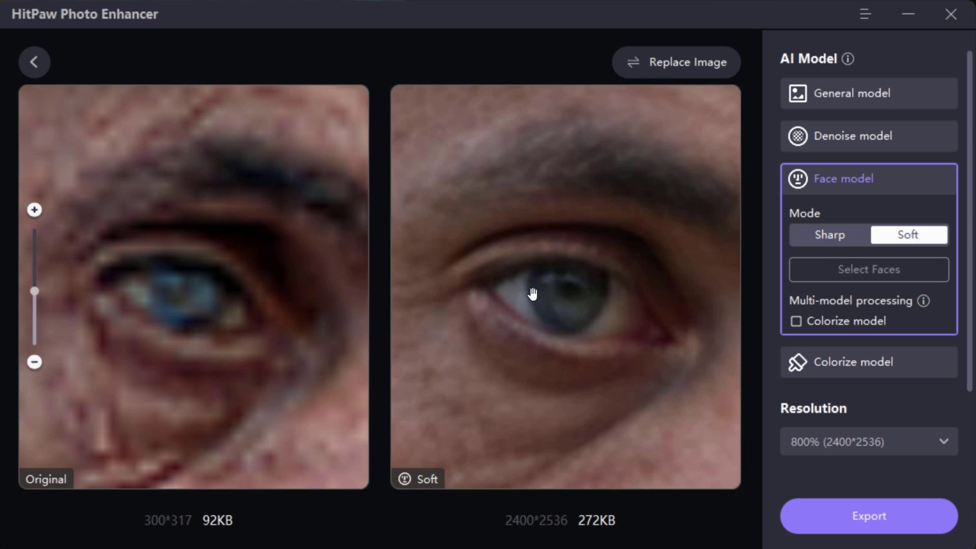
pyautogui.scroll(-1, 481, 295)
pyautogui.moveTo(596, 355)
pyautogui.mouseDown()
pyautogui.moveTo(491, 211)
pyautogui.moveTo(628, 173)
pyautogui.moveTo(708, 240)
pyautogui.moveTo(699, 320)
pyautogui.mouseUp()
pyautogui.scroll(-1, 584, 343)
pyautogui.scroll(-1, 567, 270)
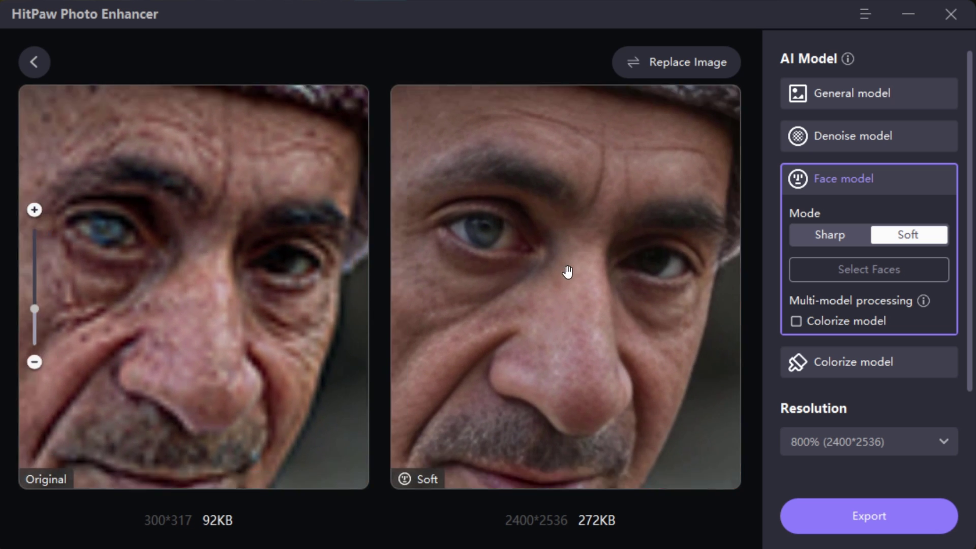
pyautogui.scroll(-1, 566, 277)
pyautogui.scroll(-1, 568, 278)
pyautogui.scroll(-1, 569, 278)
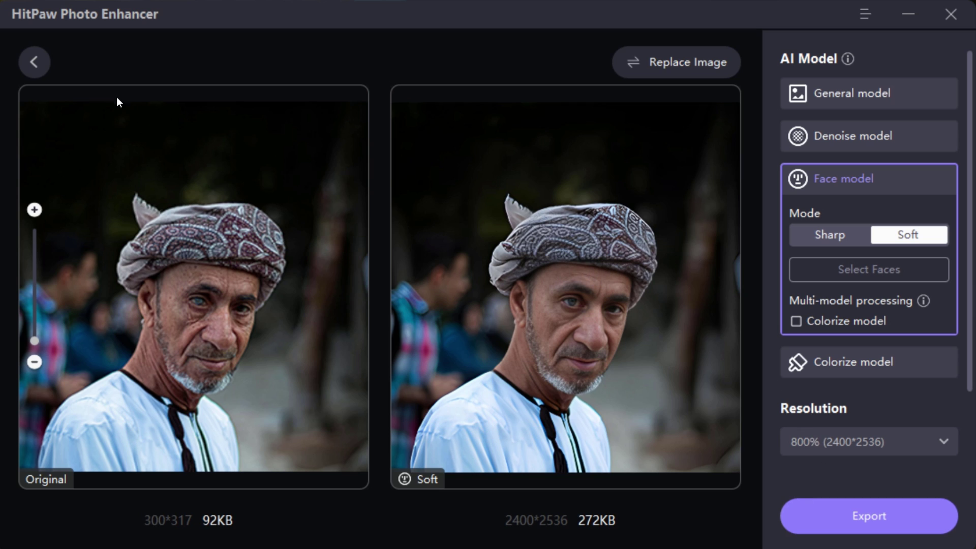
# Return home and open photo 111, the long-haired man's portrait
pyautogui.click(35, 62)
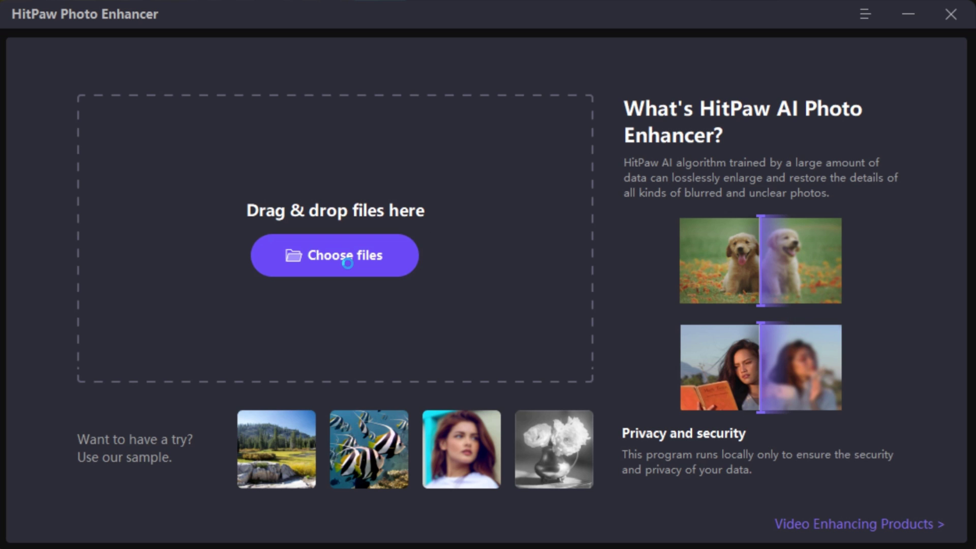
pyautogui.click(345, 259)
pyautogui.doubleClick(348, 263)
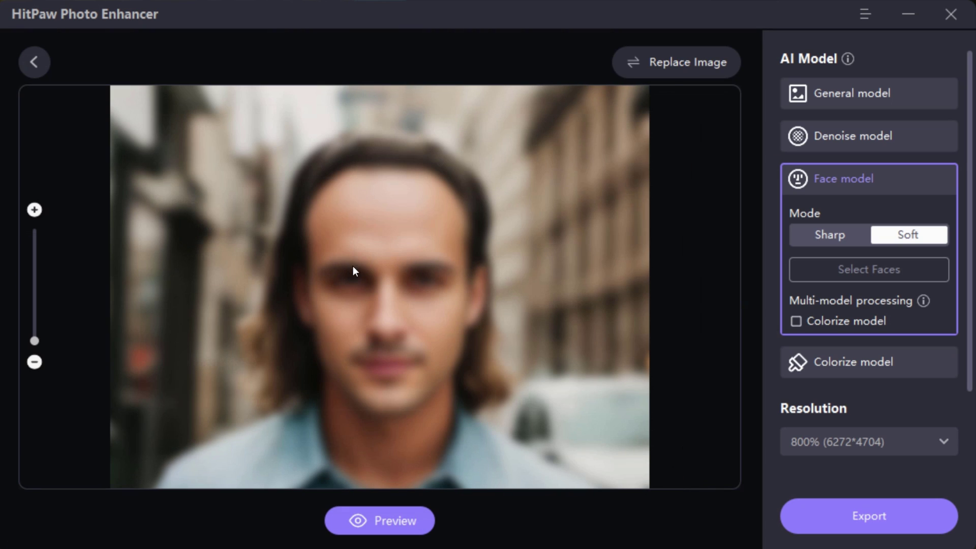
pyautogui.scroll(2, 404, 294)
pyautogui.scroll(3, 403, 295)
pyautogui.scroll(1, 499, 228)
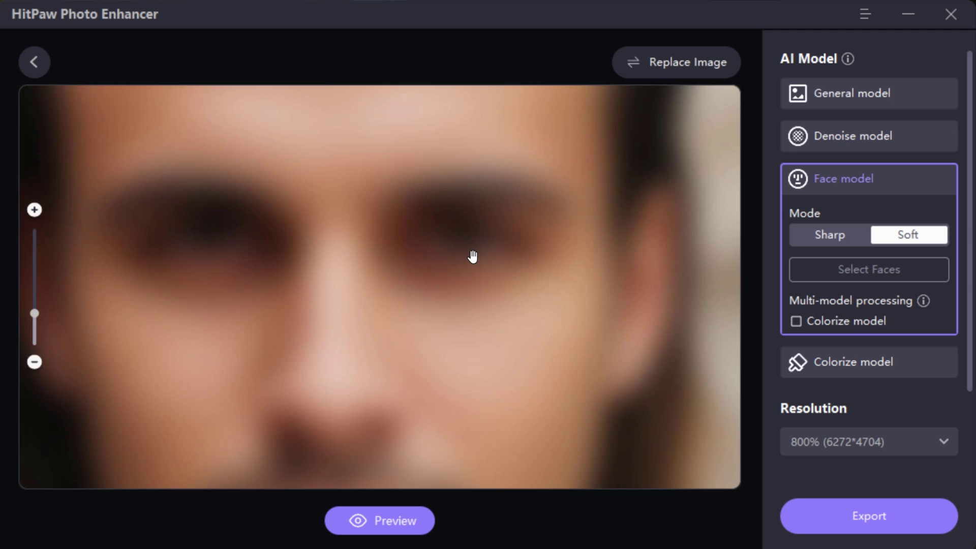
pyautogui.scroll(2, 473, 255)
pyautogui.scroll(1, 462, 262)
pyautogui.scroll(1, 480, 264)
pyautogui.scroll(-2, 452, 271)
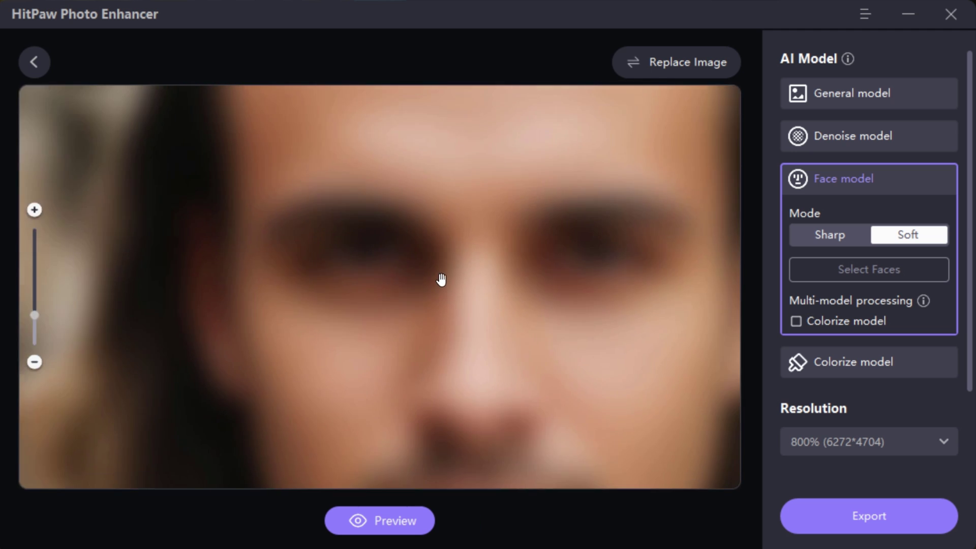
pyautogui.scroll(-2, 441, 277)
pyautogui.scroll(-1, 438, 277)
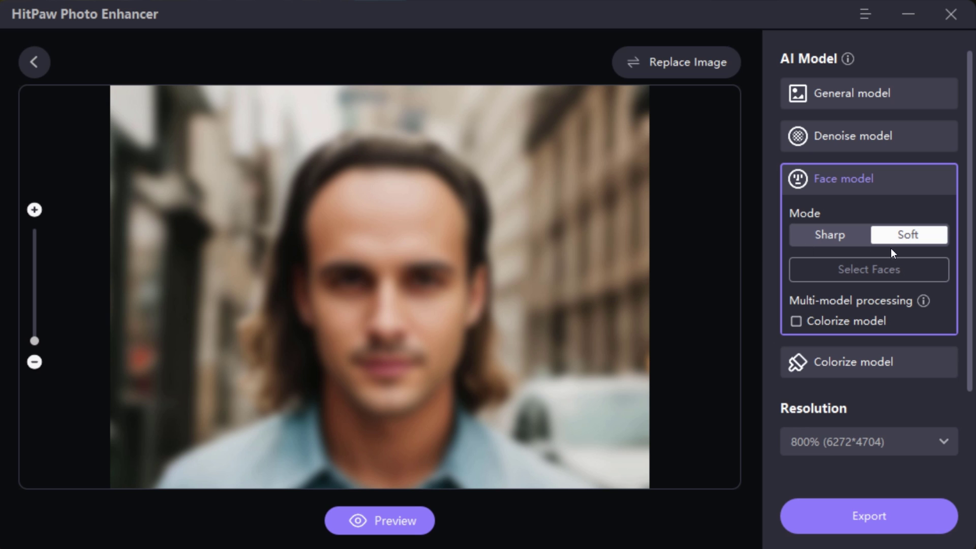
# Review the detected faces in Select Faces, deselecting them, then cancel without changes
pyautogui.click(873, 272)
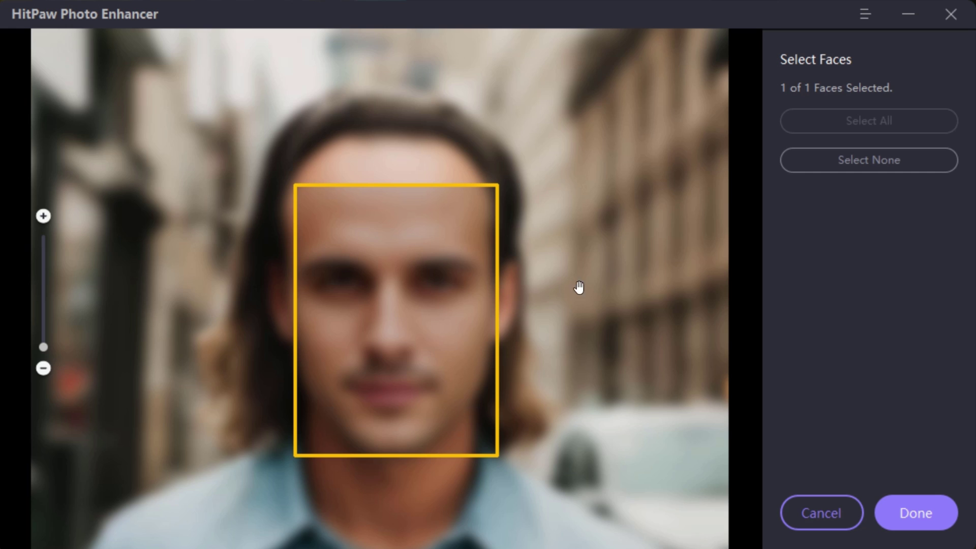
pyautogui.click(866, 159)
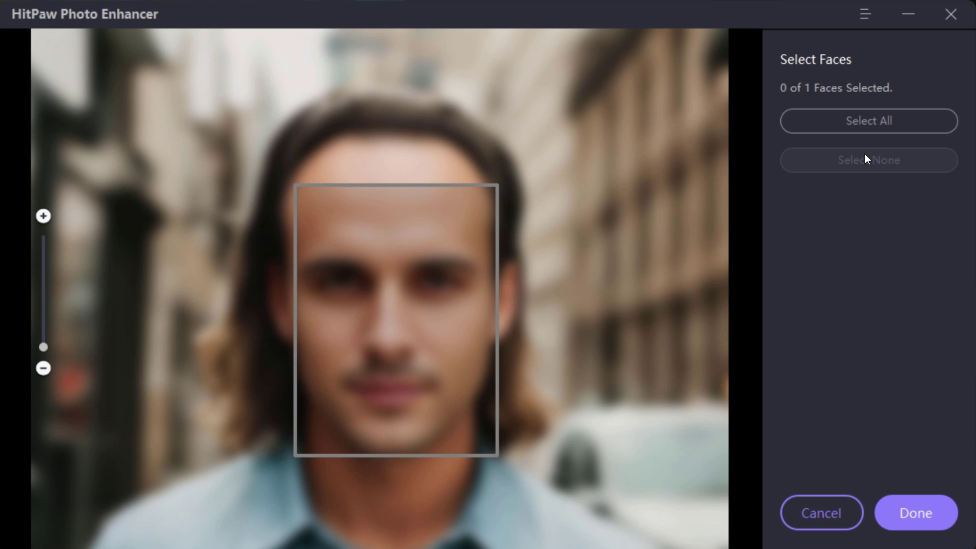
pyautogui.click(837, 508)
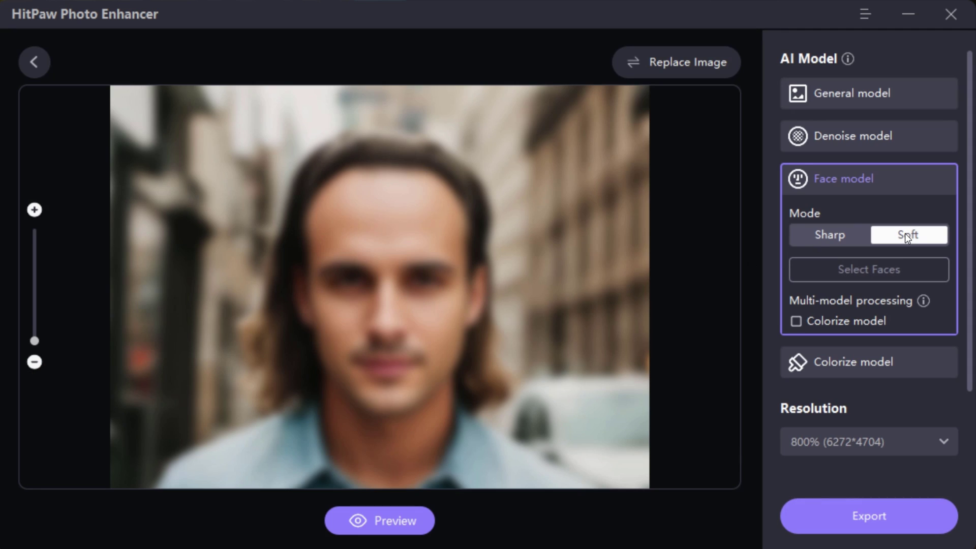
# Generate the Soft face preview (6272×4704) and pan both images to the mouth
pyautogui.click(383, 520)
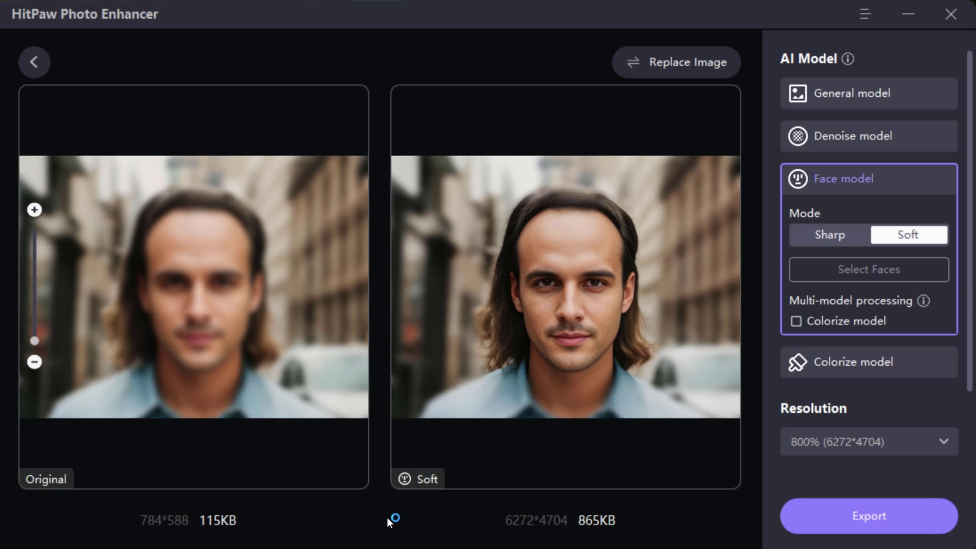
pyautogui.scroll(1, 614, 280)
pyautogui.scroll(1, 582, 320)
pyautogui.scroll(1, 493, 338)
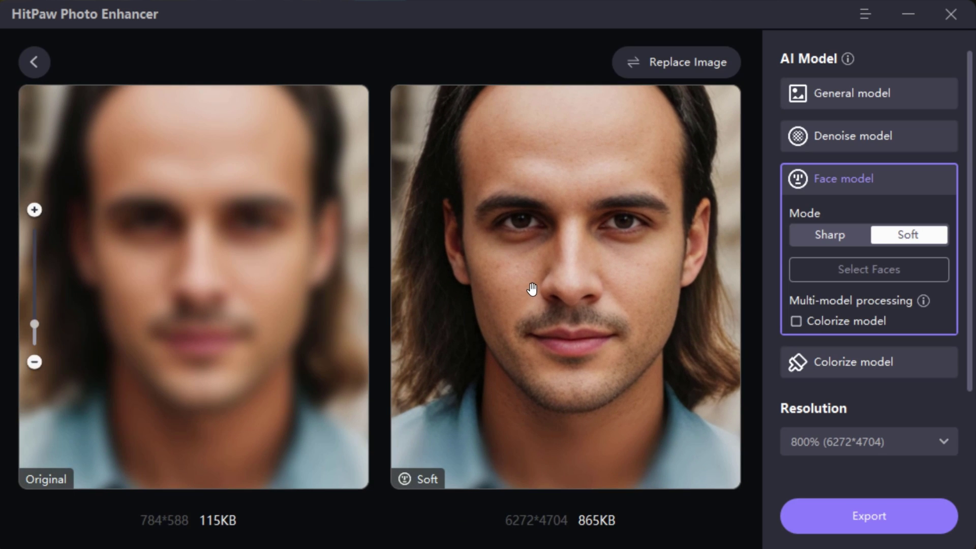
pyautogui.scroll(-1, 612, 301)
pyautogui.scroll(-2, 616, 298)
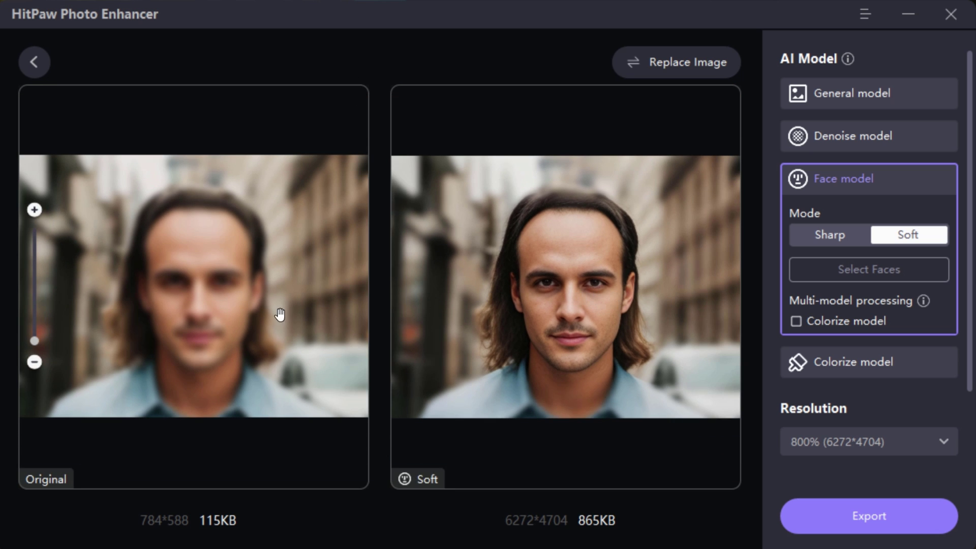
pyautogui.scroll(1, 549, 315)
pyautogui.scroll(1, 561, 325)
pyautogui.scroll(1, 558, 332)
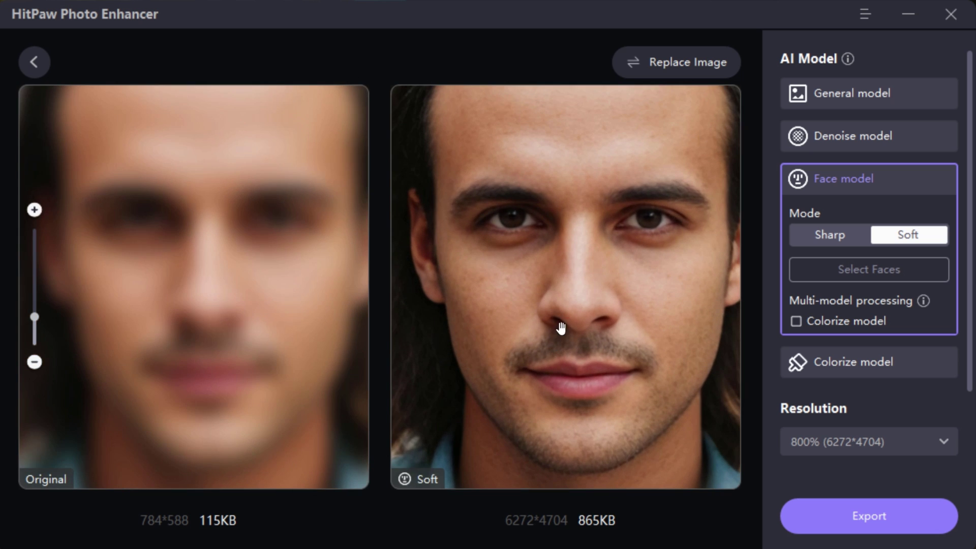
pyautogui.scroll(1, 545, 339)
pyautogui.scroll(1, 530, 306)
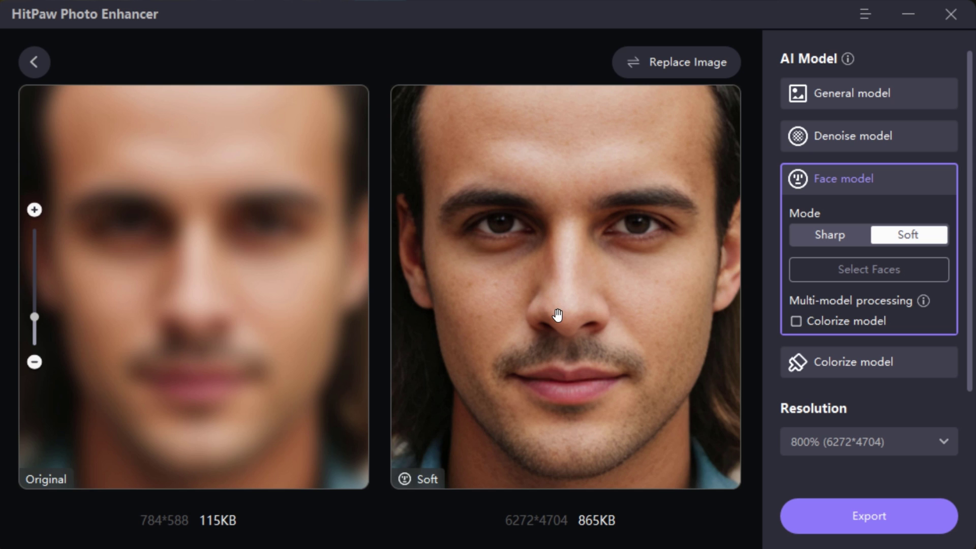
pyautogui.scroll(1, 572, 313)
pyautogui.scroll(1, 551, 190)
pyautogui.scroll(1, 672, 266)
pyautogui.scroll(-1, 585, 252)
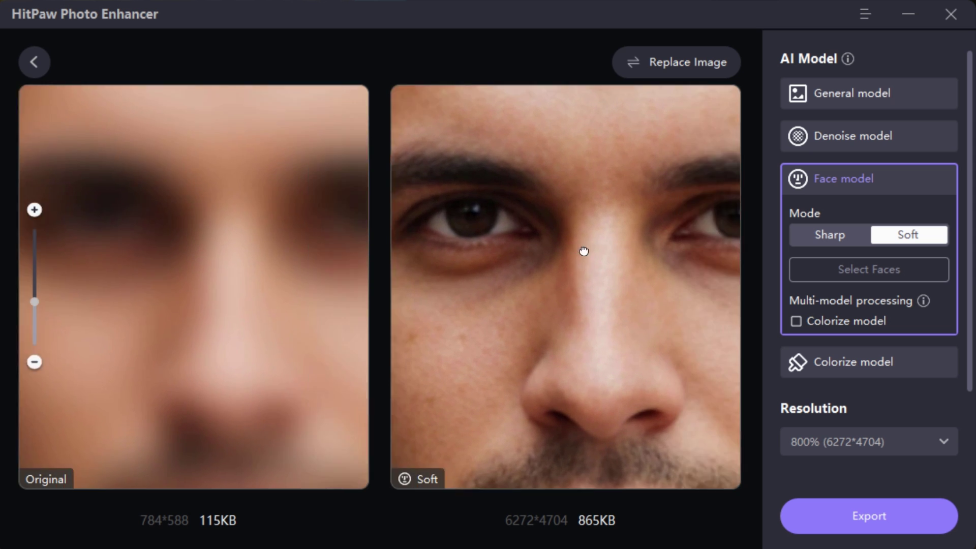
pyautogui.moveTo(610, 312); pyautogui.dragTo(585, 237)
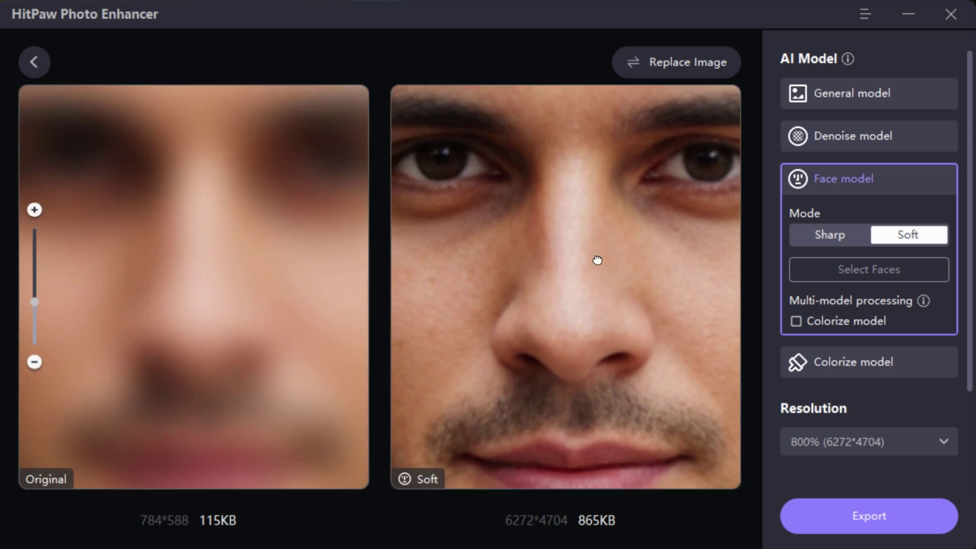
pyautogui.scroll(-1, 606, 294)
pyautogui.scroll(-1, 484, 290)
pyautogui.scroll(-2, 500, 295)
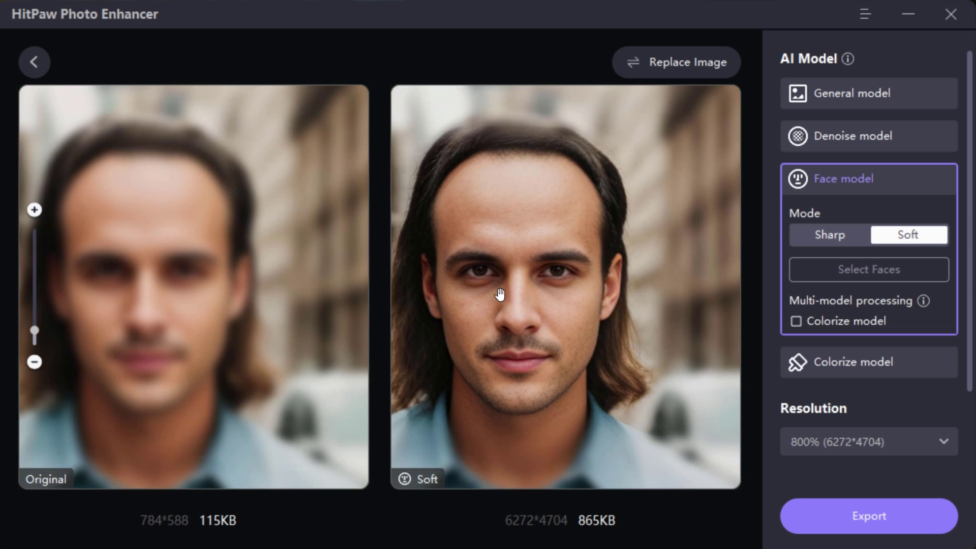
pyautogui.scroll(-2, 547, 290)
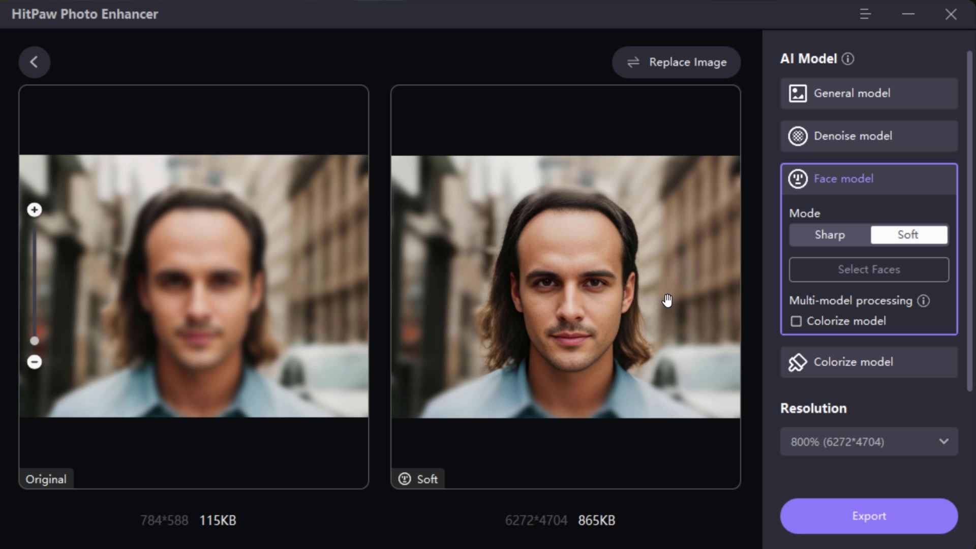
# Return home, import grevy_s_zebra_portrait, and pan the view onto the zebra's back
pyautogui.click(41, 64)
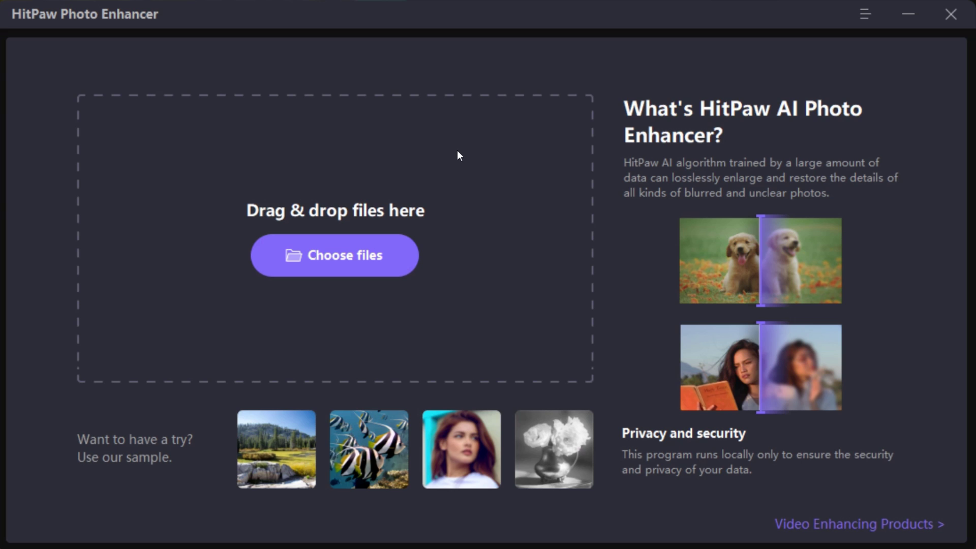
pyautogui.click(298, 251)
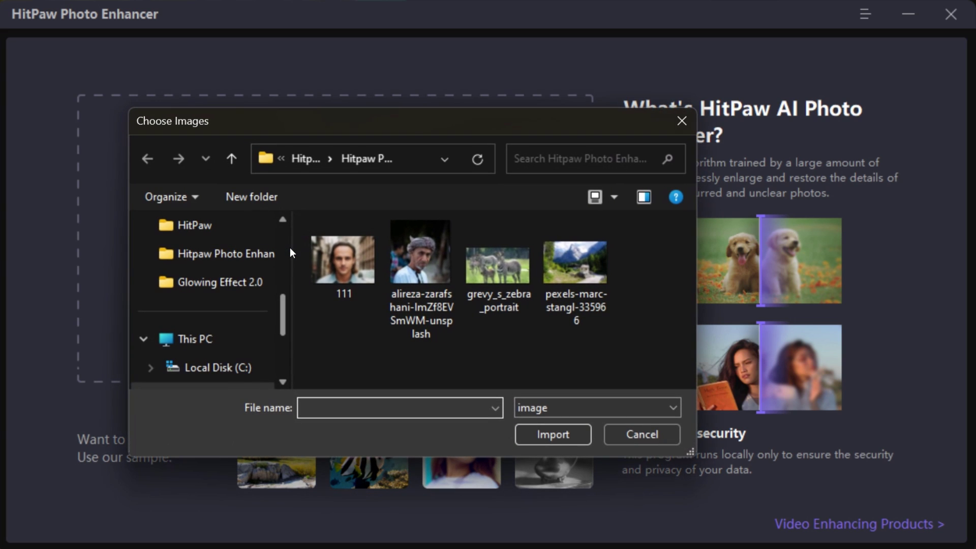
pyautogui.click(501, 274)
pyautogui.click(549, 434)
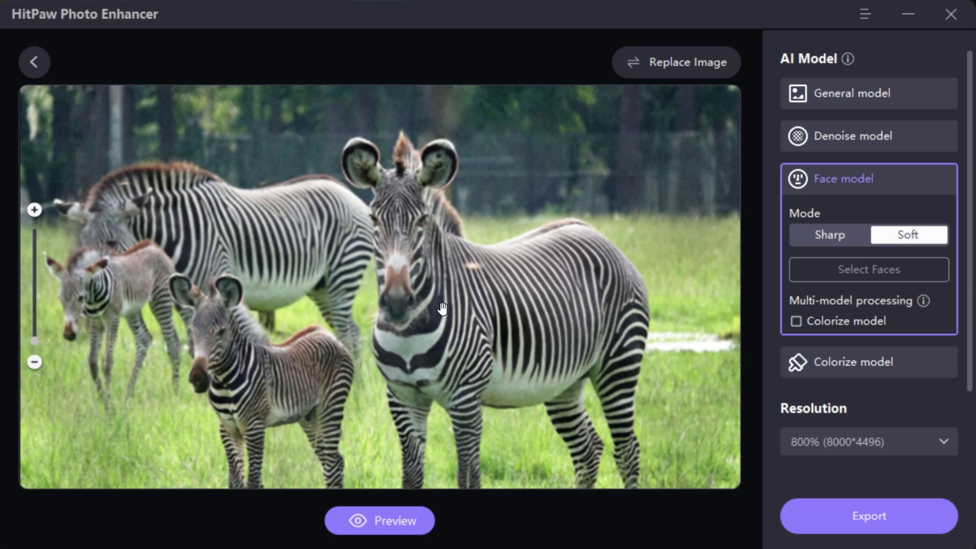
pyautogui.scroll(2, 443, 310)
pyautogui.scroll(2, 476, 257)
pyautogui.scroll(1, 660, 192)
pyautogui.scroll(1, 693, 309)
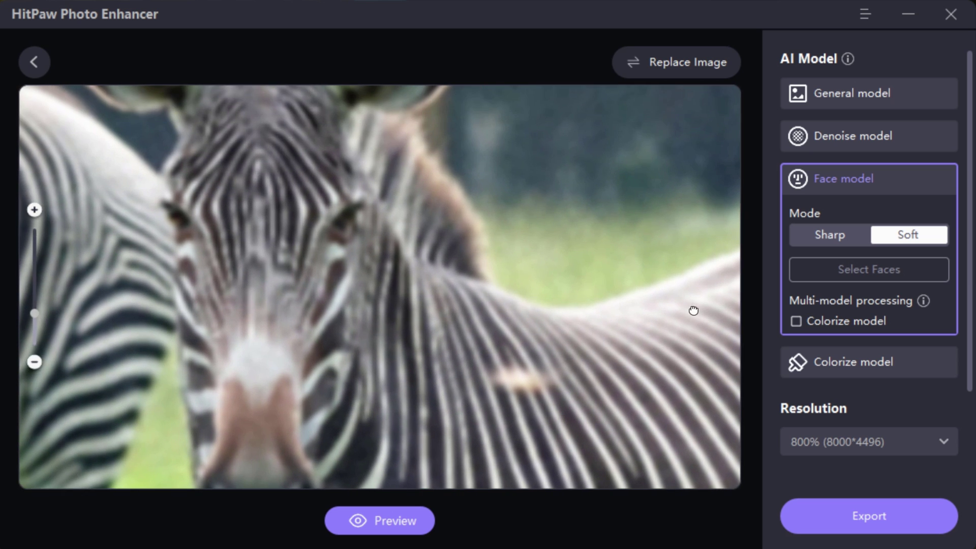
pyautogui.moveTo(694, 310)
pyautogui.mouseDown()
pyautogui.moveTo(575, 124)
pyautogui.moveTo(284, 319)
pyautogui.moveTo(308, 257)
pyautogui.moveTo(377, 270)
pyautogui.moveTo(504, 221)
pyautogui.moveTo(337, 263)
pyautogui.moveTo(481, 404)
pyautogui.mouseUp()
pyautogui.scroll(-1, 412, 343)
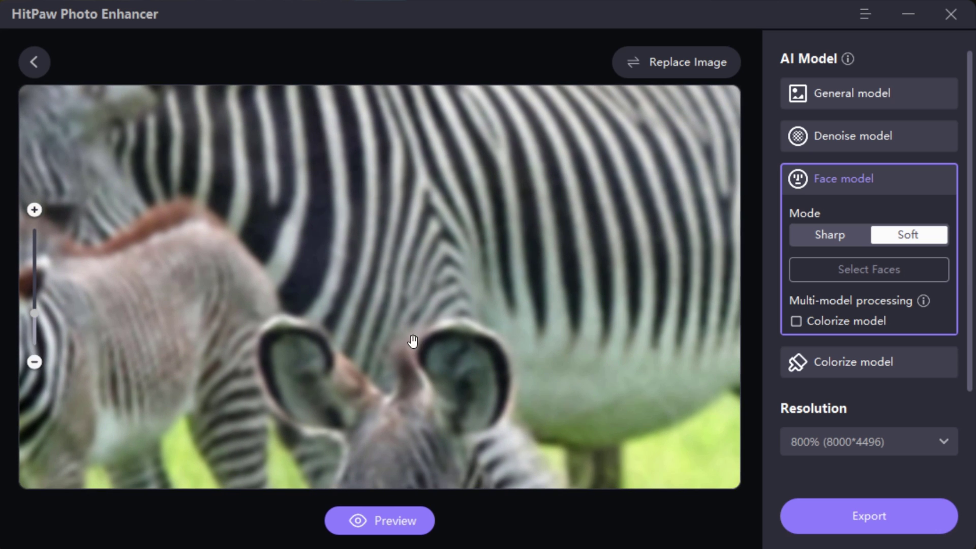
pyautogui.scroll(-2, 412, 327)
pyautogui.scroll(-1, 413, 323)
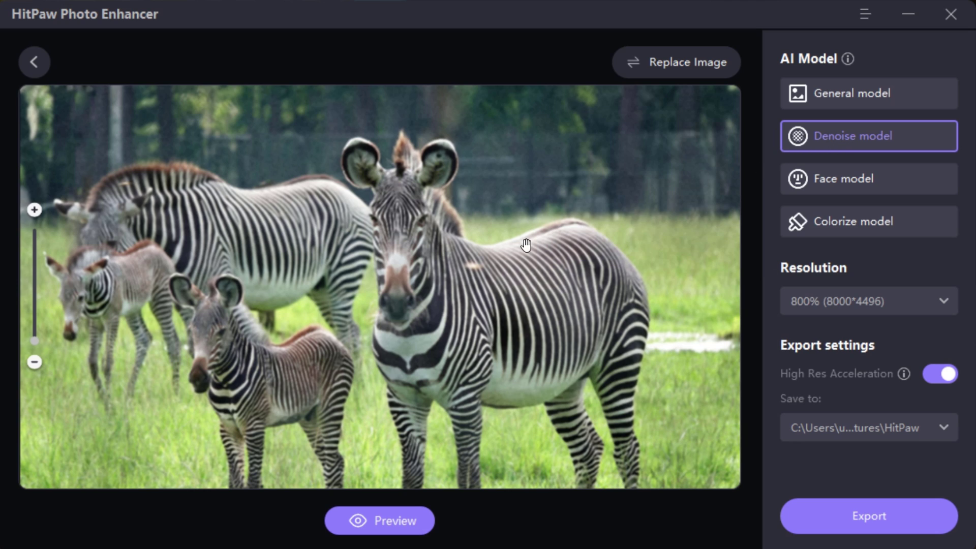
# Generate the 8000×4496 Denoise preview and pan across the zebra heads, foal and legs
pyautogui.click(398, 519)
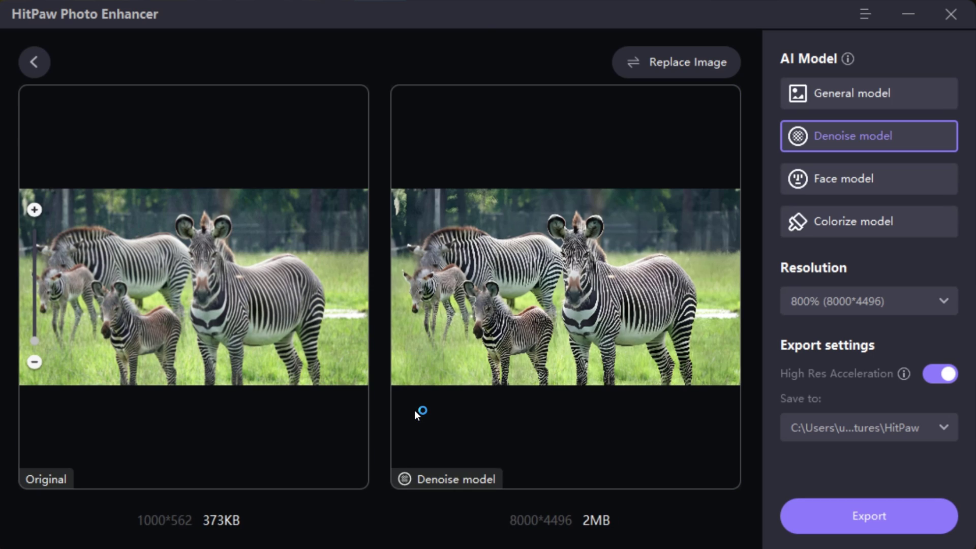
pyautogui.scroll(3, 595, 217)
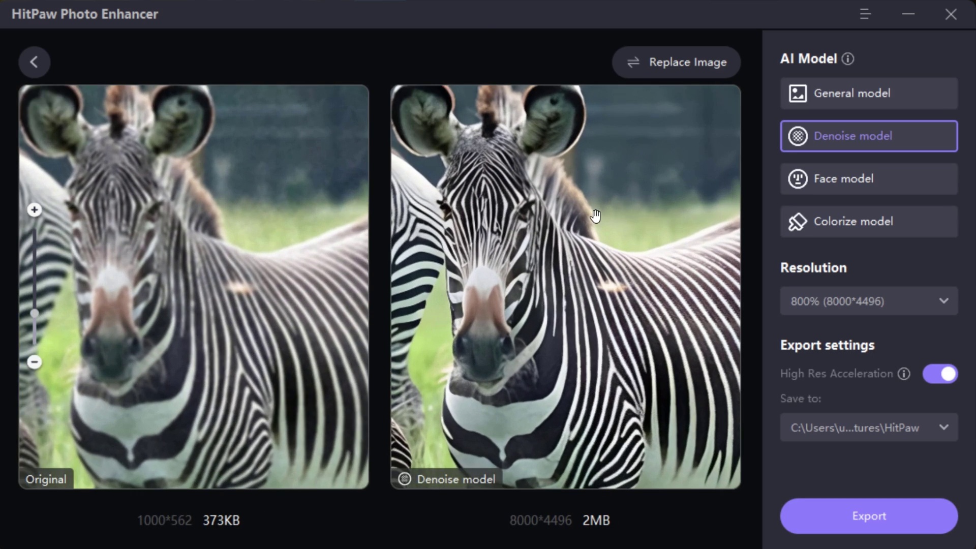
pyautogui.scroll(2, 600, 275)
pyautogui.moveTo(562, 302); pyautogui.dragTo(428, 220)
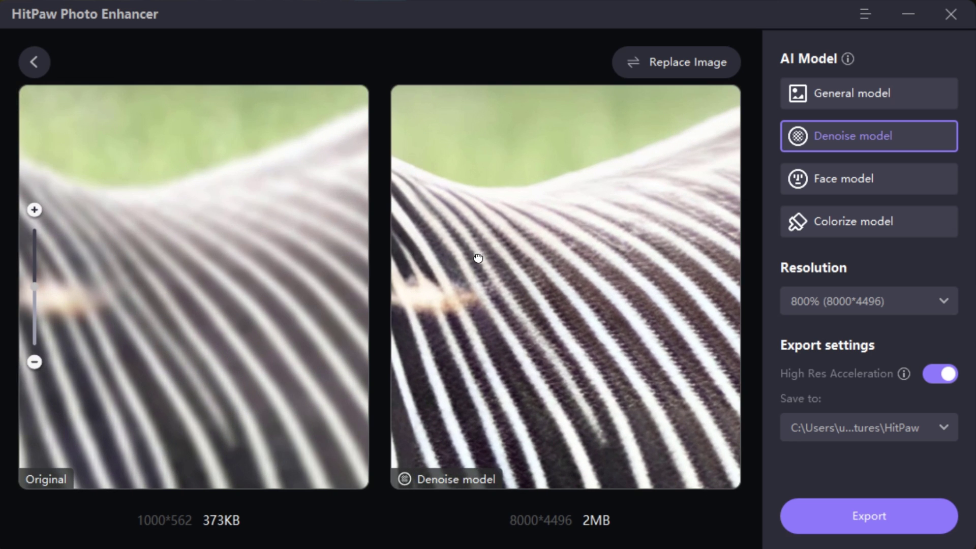
pyautogui.scroll(2, 478, 257)
pyautogui.moveTo(578, 256)
pyautogui.mouseDown()
pyautogui.moveTo(556, 343)
pyautogui.moveTo(501, 234)
pyautogui.moveTo(530, 236)
pyautogui.moveTo(614, 371)
pyautogui.moveTo(664, 413)
pyautogui.moveTo(524, 224)
pyautogui.moveTo(539, 290)
pyautogui.moveTo(497, 233)
pyautogui.moveTo(582, 280)
pyautogui.mouseUp()
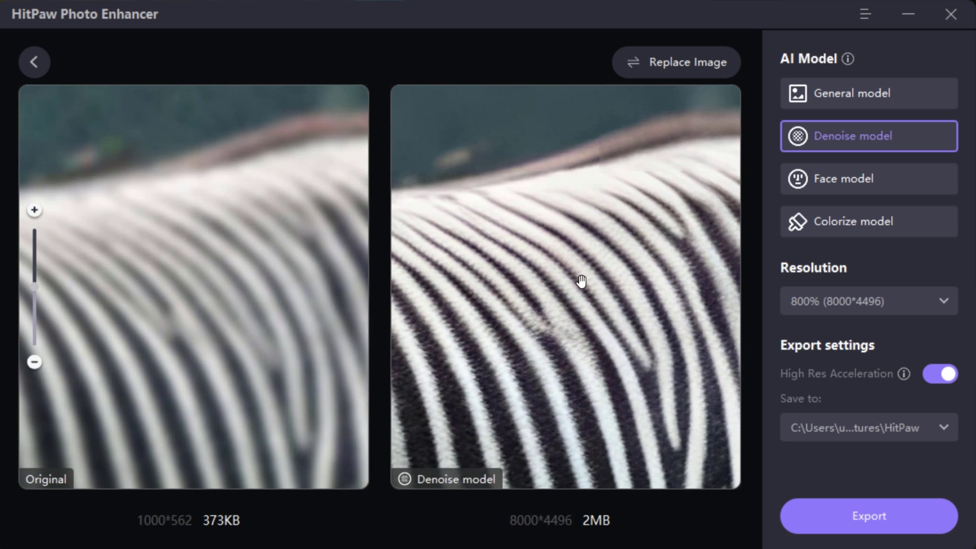
pyautogui.scroll(-3, 583, 279)
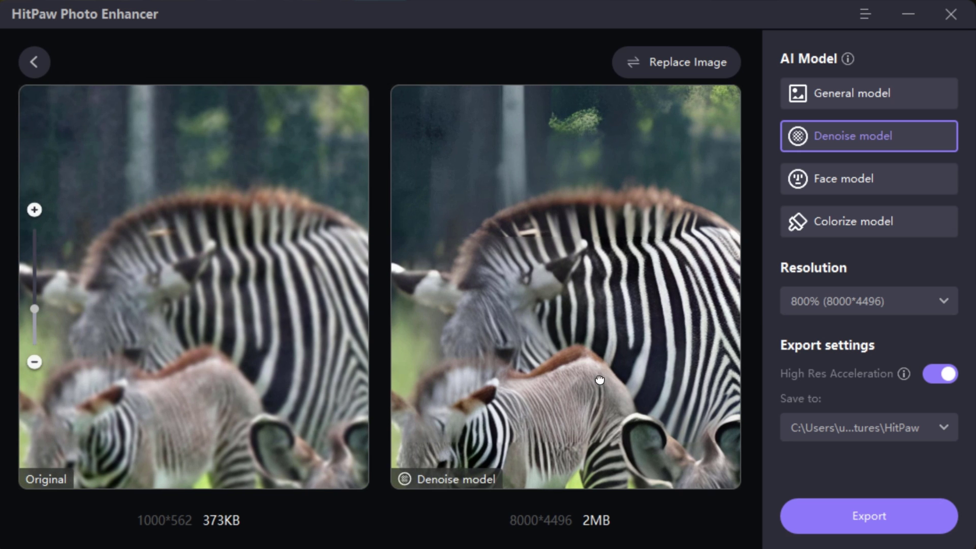
pyautogui.moveTo(599, 384)
pyautogui.mouseDown()
pyautogui.moveTo(593, 266)
pyautogui.moveTo(640, 251)
pyautogui.moveTo(552, 262)
pyautogui.mouseUp()
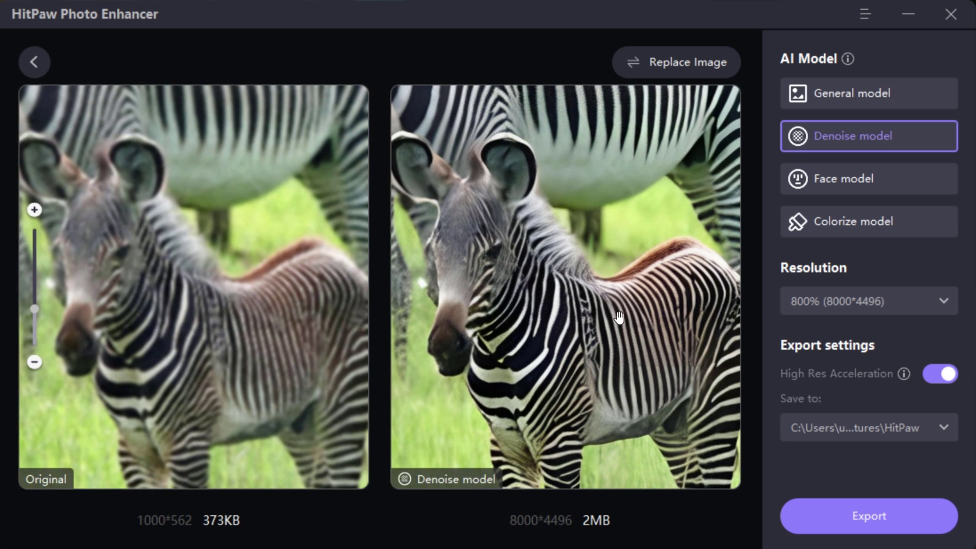
pyautogui.moveTo(619, 318)
pyautogui.mouseDown()
pyautogui.moveTo(584, 270)
pyautogui.moveTo(600, 234)
pyautogui.moveTo(661, 305)
pyautogui.moveTo(593, 261)
pyautogui.mouseUp()
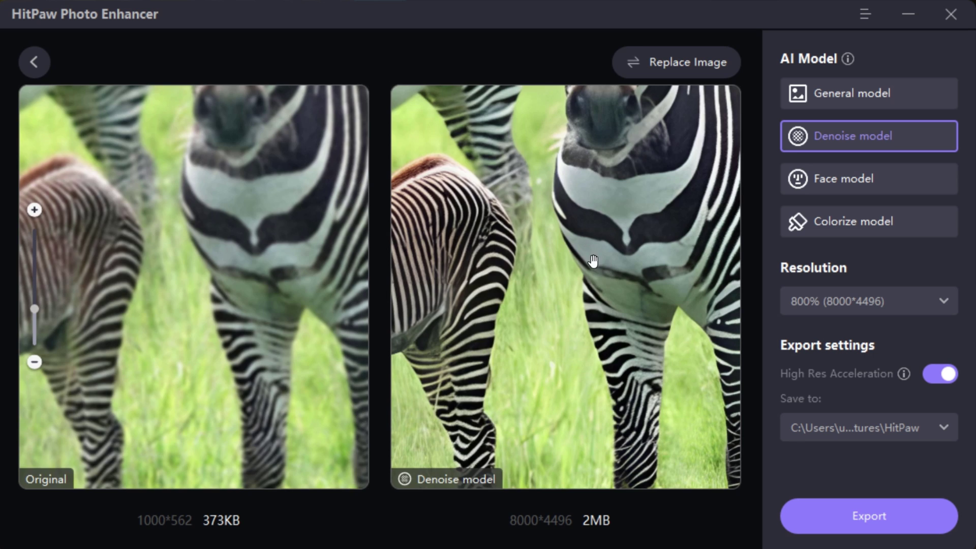
pyautogui.scroll(-5, 593, 260)
pyautogui.scroll(-2, 596, 298)
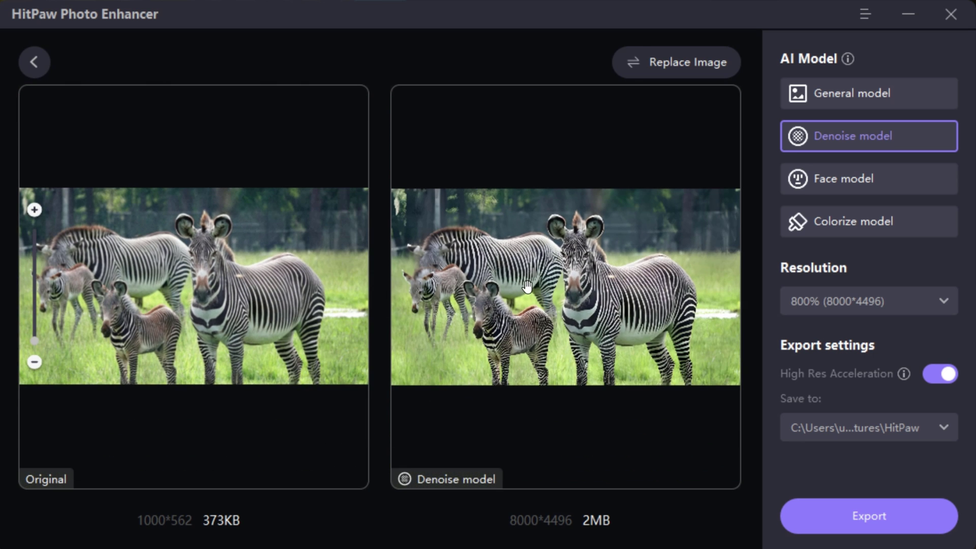
# Return home, import pexels-marc-stangl-335966, and switch to the General model
pyautogui.click(33, 62)
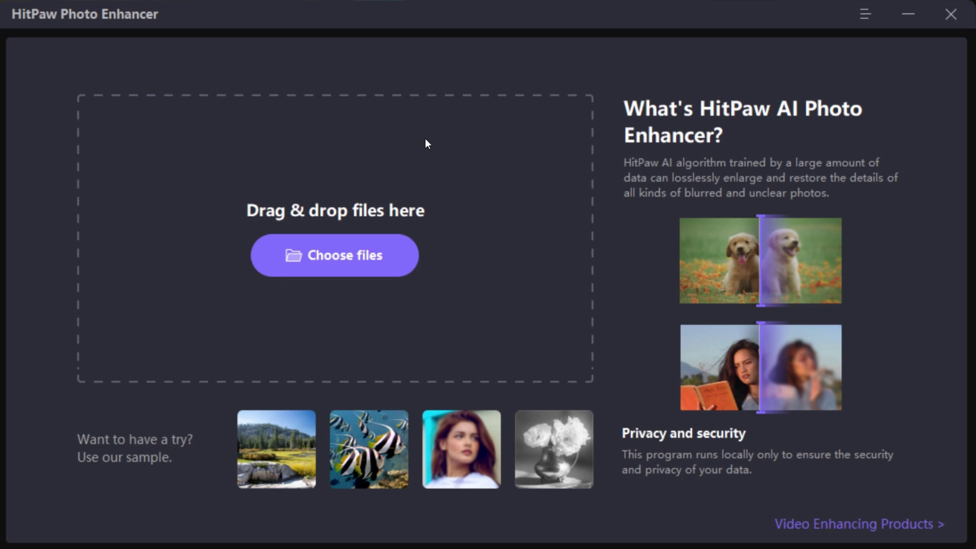
pyautogui.click(311, 254)
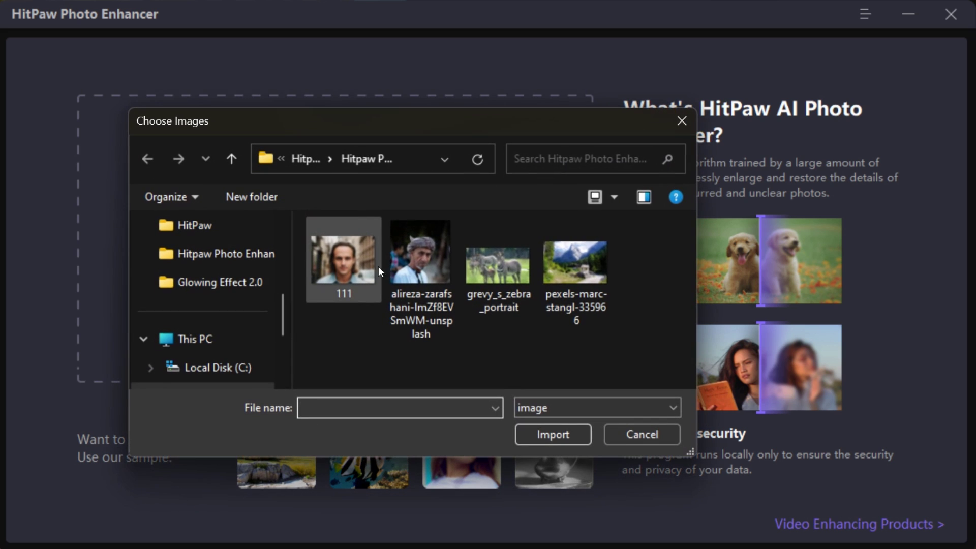
pyautogui.click(583, 257)
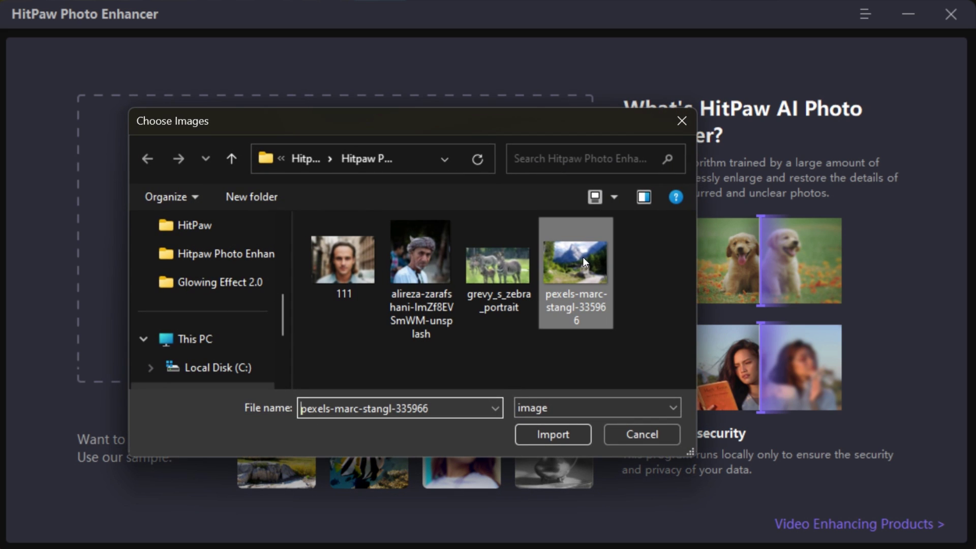
pyautogui.click(553, 435)
pyautogui.scroll(2, 501, 265)
pyautogui.scroll(2, 469, 370)
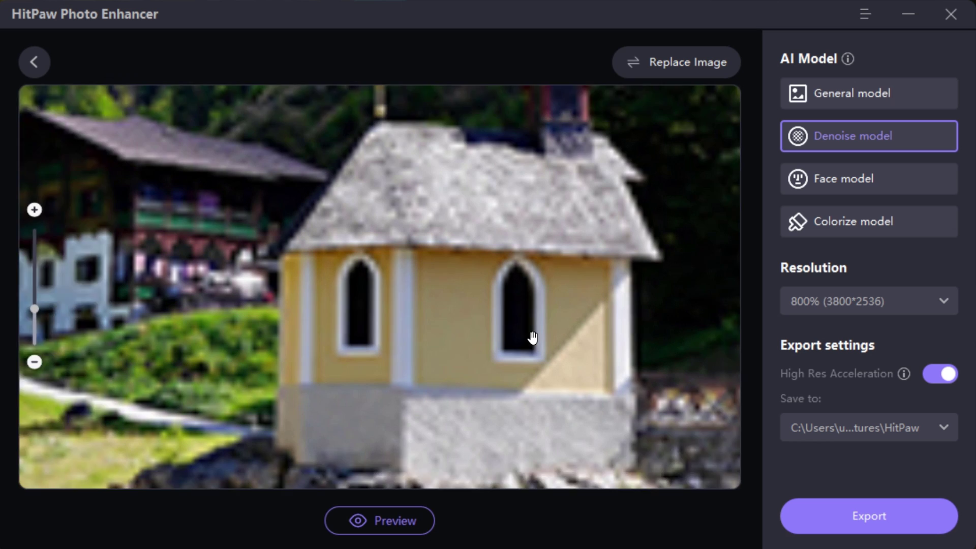
pyautogui.scroll(2, 530, 338)
pyautogui.scroll(2, 521, 306)
pyautogui.scroll(-2, 297, 293)
pyautogui.scroll(-2, 431, 252)
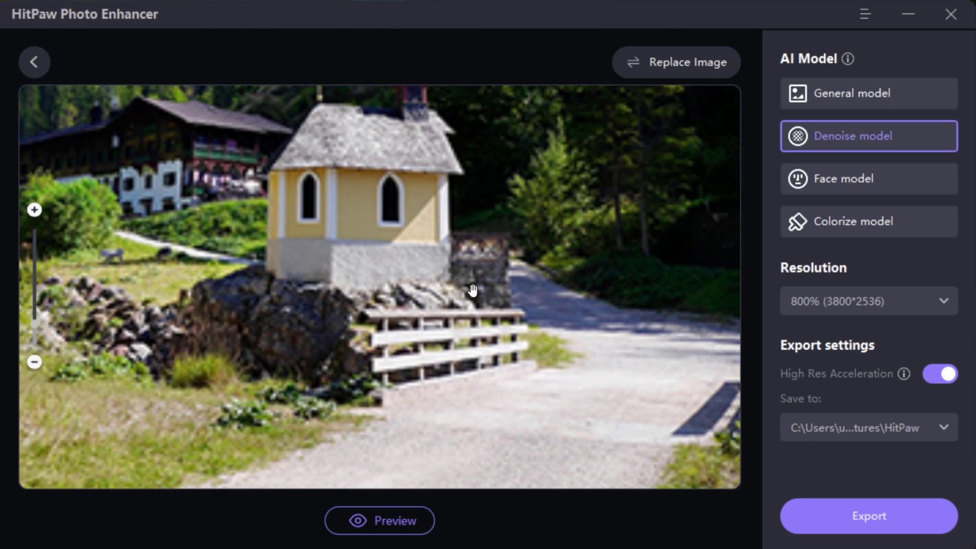
pyautogui.scroll(-2, 471, 289)
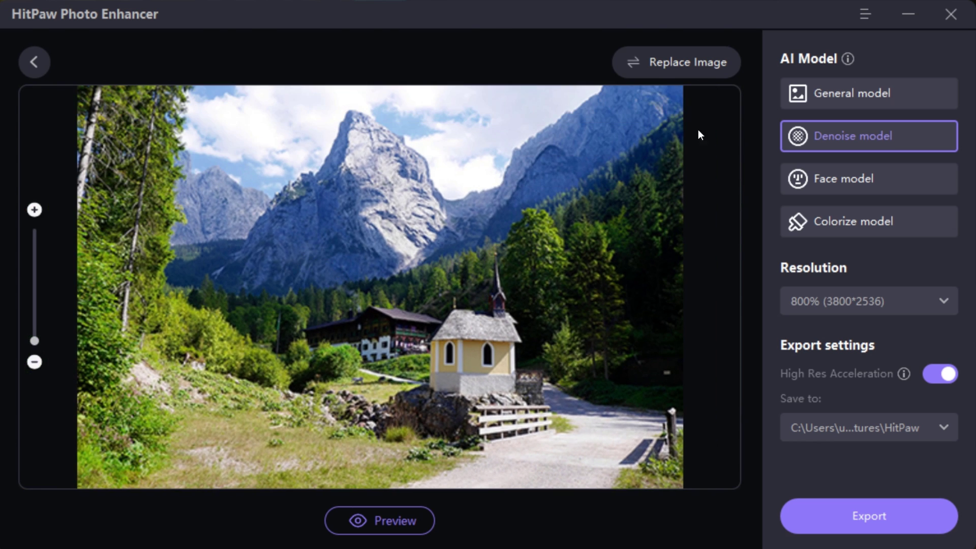
pyautogui.click(829, 93)
pyautogui.moveTo(830, 150)
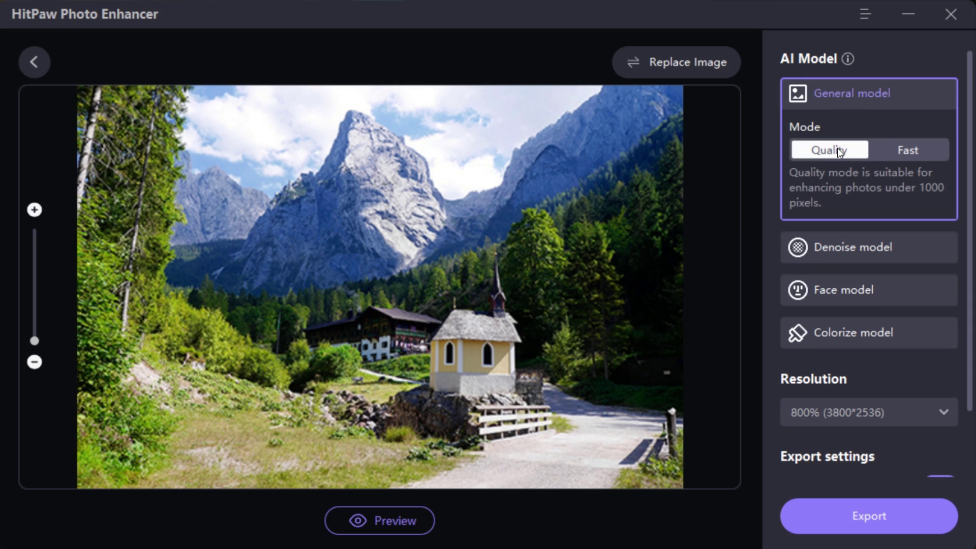
# Generate the 3800×2536 General-model preview and pan both views to the white fence
pyautogui.click(384, 523)
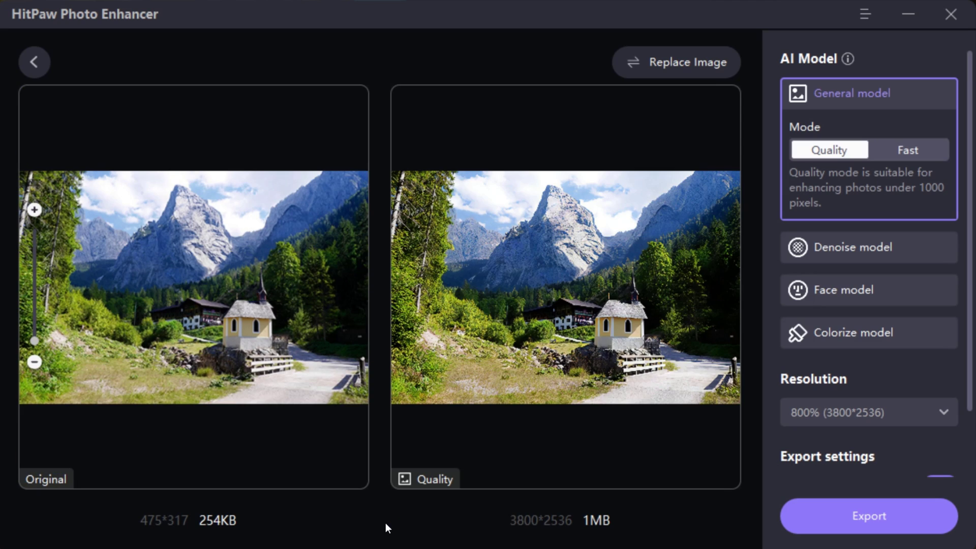
pyautogui.scroll(2, 652, 278)
pyautogui.scroll(3, 643, 436)
pyautogui.scroll(1, 642, 436)
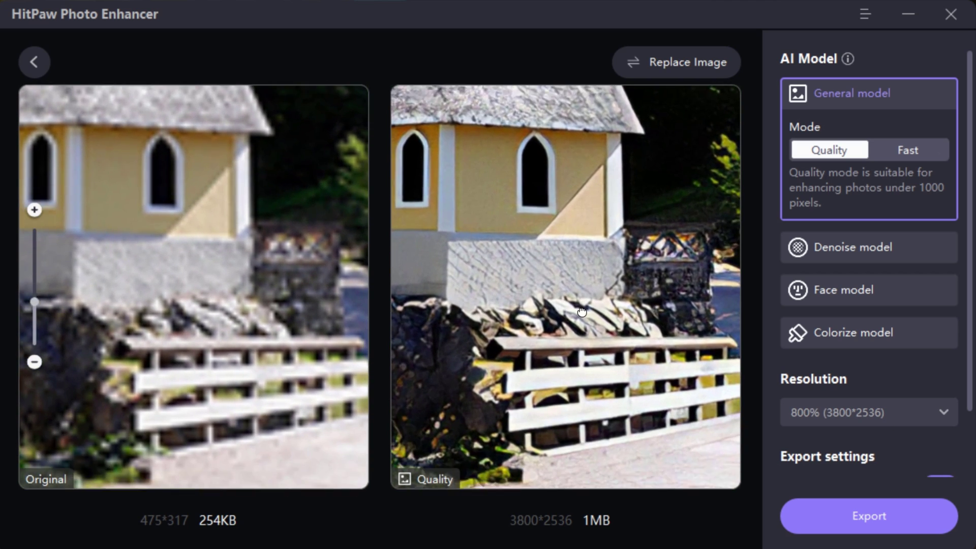
pyautogui.moveTo(643, 435)
pyautogui.mouseDown()
pyautogui.moveTo(608, 382)
pyautogui.moveTo(633, 379)
pyautogui.mouseUp()
pyautogui.scroll(-1, 623, 231)
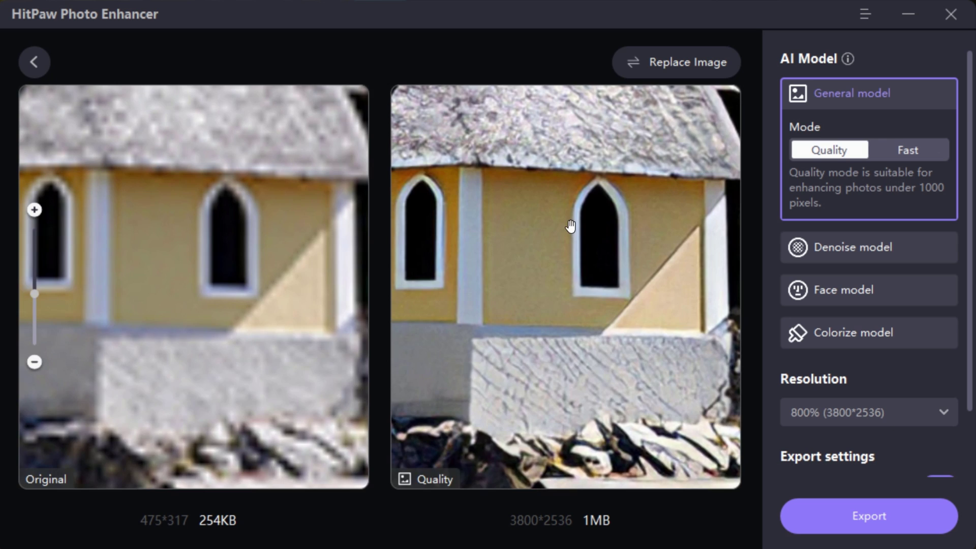
pyautogui.scroll(-1, 639, 343)
pyautogui.scroll(-1, 617, 312)
pyautogui.scroll(-1, 657, 272)
pyautogui.scroll(-1, 657, 271)
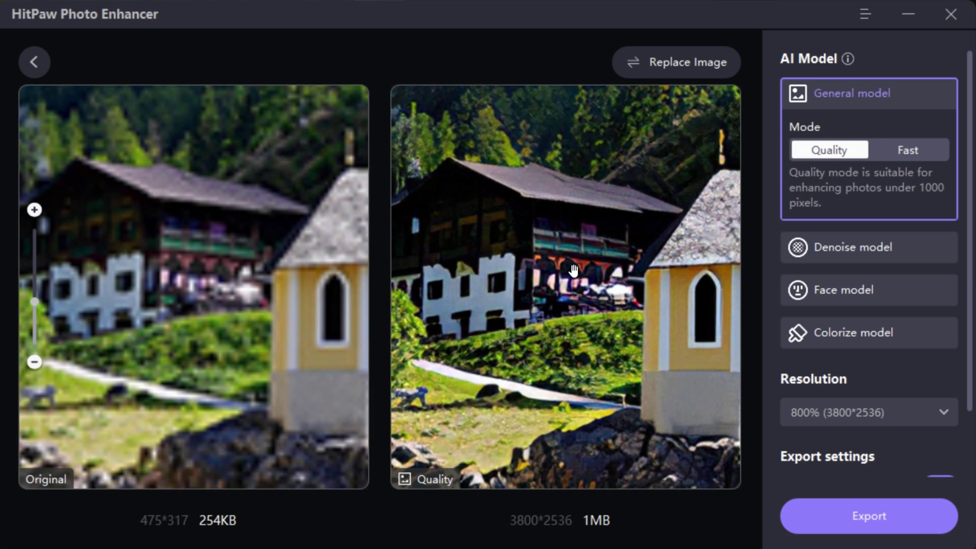
pyautogui.scroll(1, 595, 283)
pyautogui.scroll(1, 588, 284)
pyautogui.scroll(2, 570, 286)
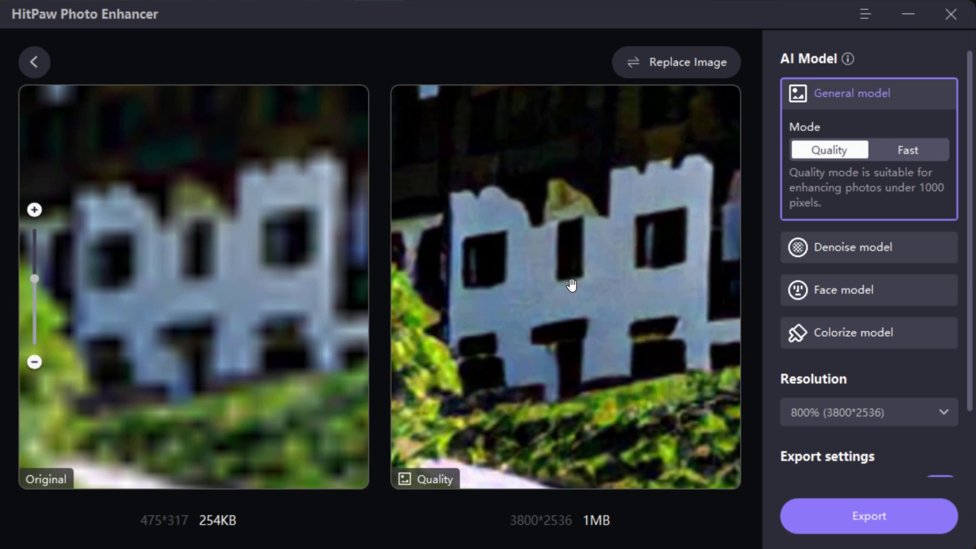
pyautogui.scroll(-2, 569, 279)
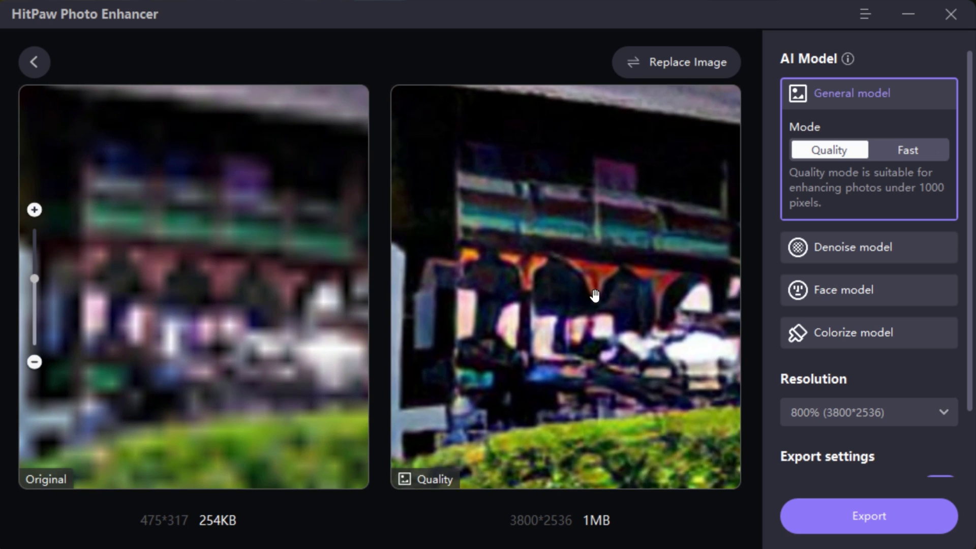
pyautogui.scroll(-2, 595, 295)
pyautogui.scroll(-1, 534, 320)
pyautogui.scroll(2, 459, 374)
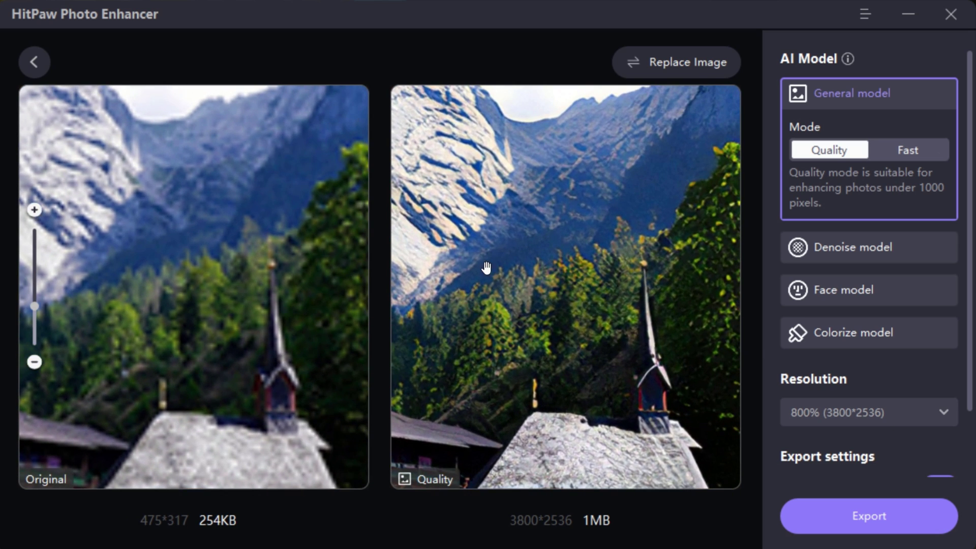
pyautogui.scroll(2, 486, 267)
pyautogui.scroll(1, 534, 228)
pyautogui.scroll(2, 489, 196)
pyautogui.scroll(1, 466, 212)
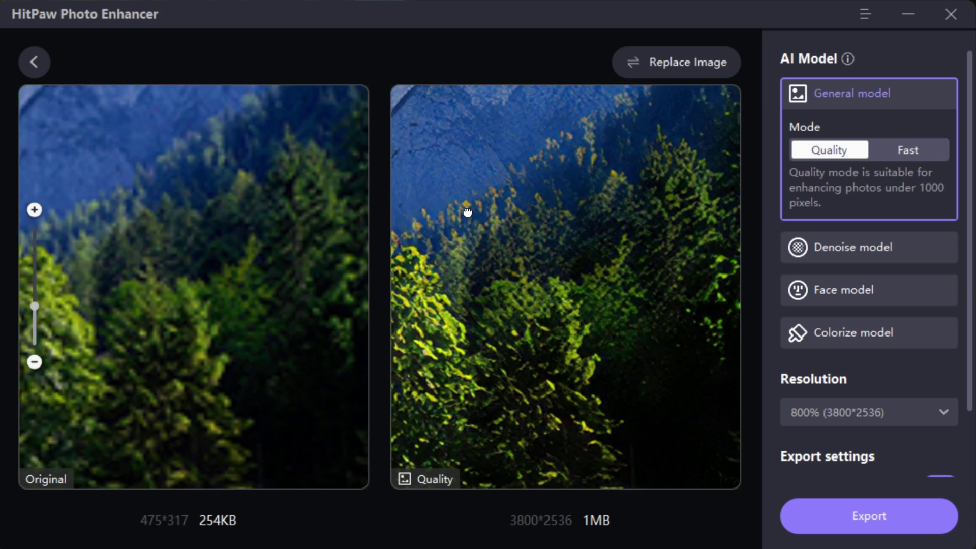
pyautogui.scroll(-1, 576, 295)
pyautogui.scroll(-2, 585, 311)
pyautogui.scroll(-2, 582, 328)
pyautogui.scroll(-1, 581, 343)
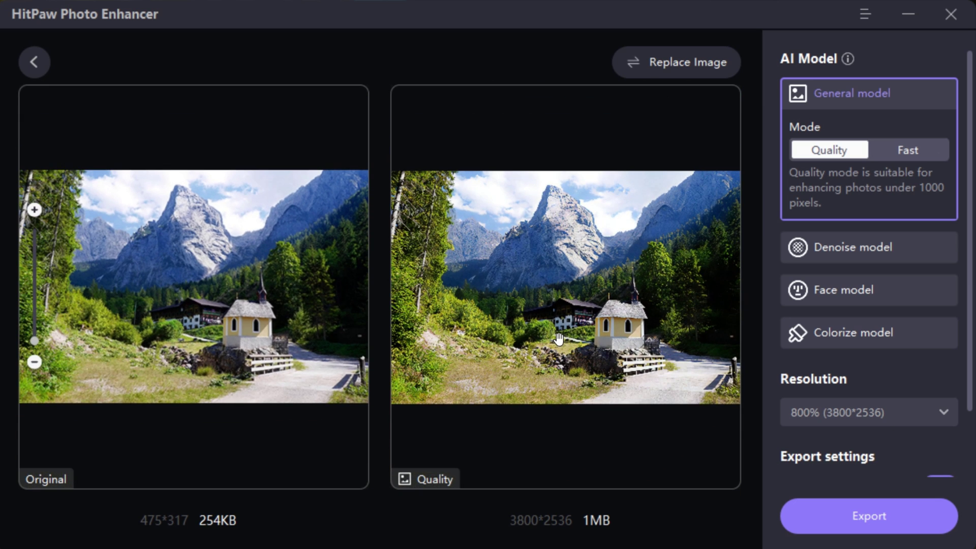
# With Colorize selected, open the black-and-white roses sample and generate its 4800×4800 preview
pyautogui.click(851, 335)
pyautogui.click(34, 61)
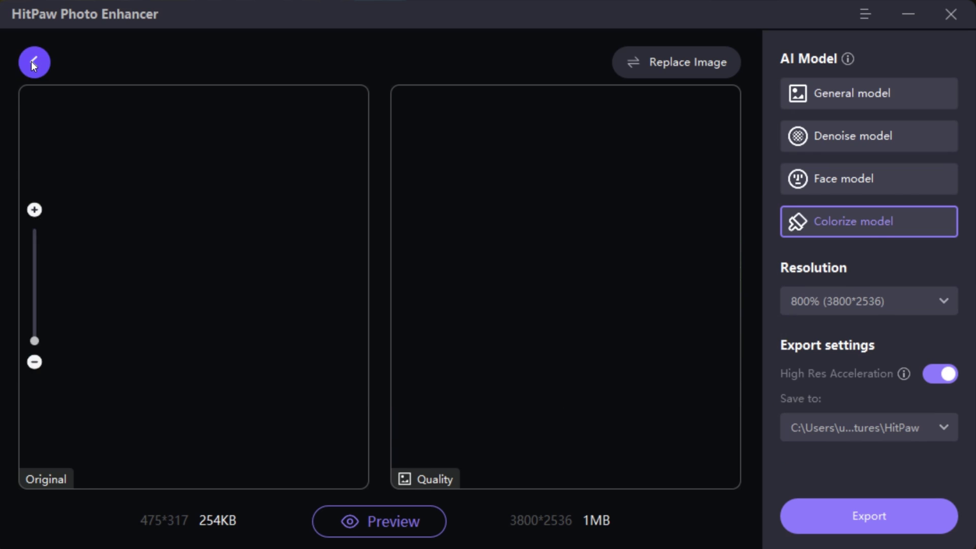
pyautogui.click(566, 459)
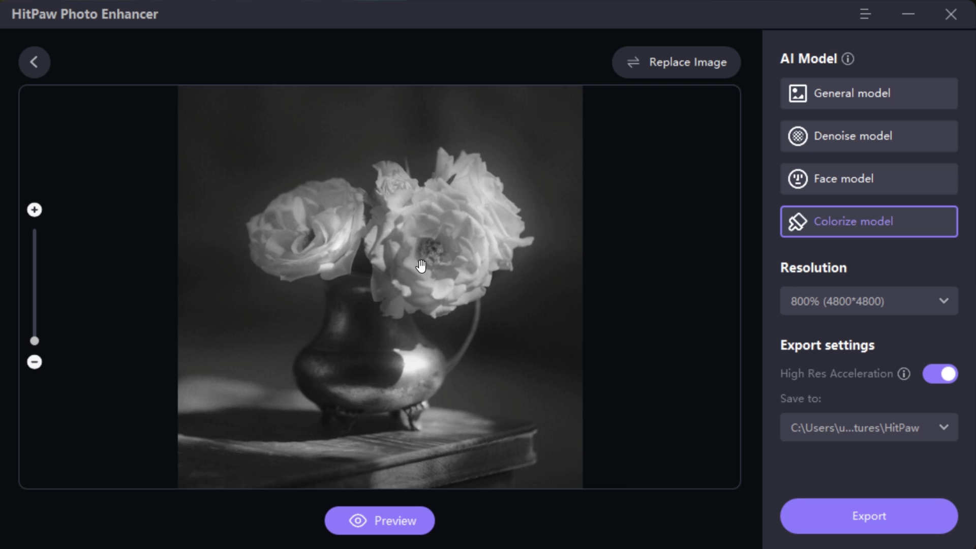
pyautogui.scroll(3, 422, 266)
pyautogui.scroll(-3, 430, 271)
pyautogui.click(411, 520)
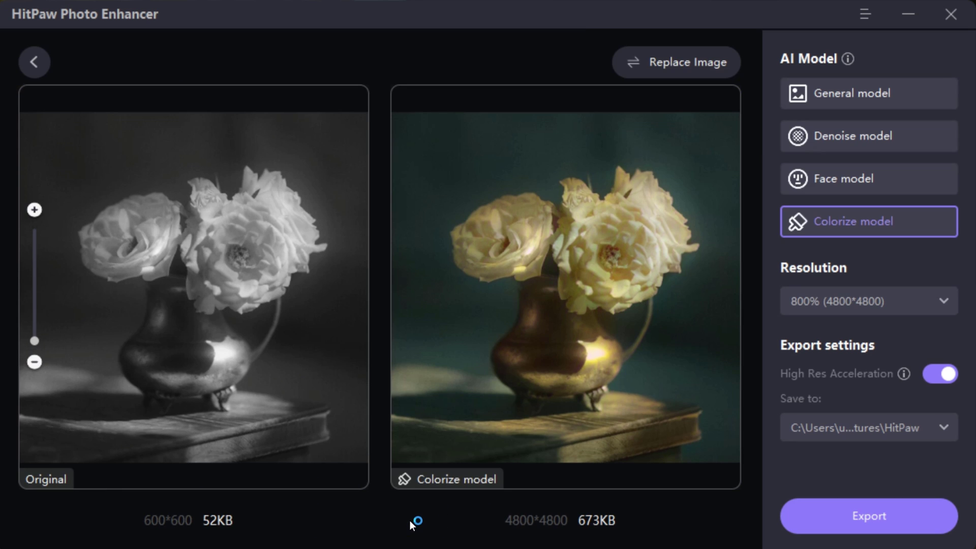
pyautogui.scroll(2, 580, 372)
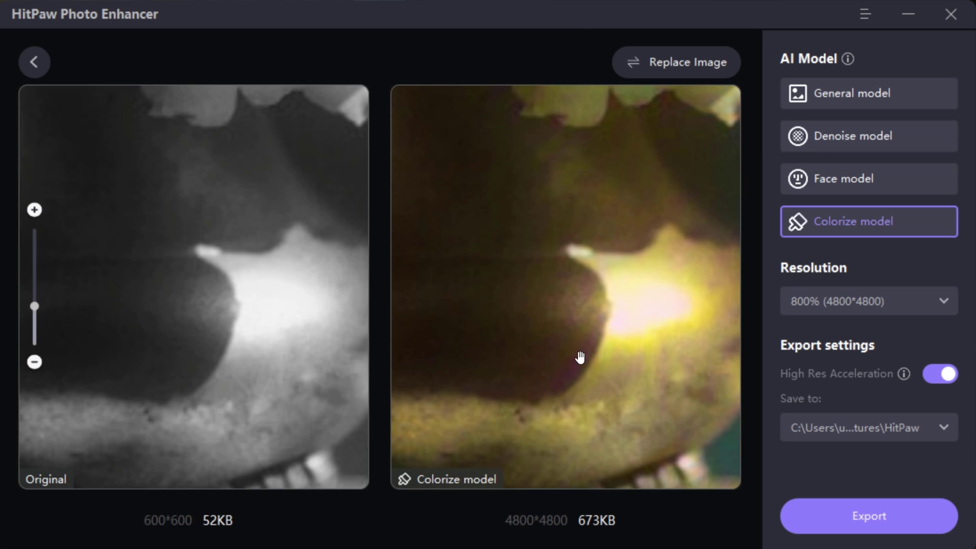
pyautogui.scroll(-3, 580, 367)
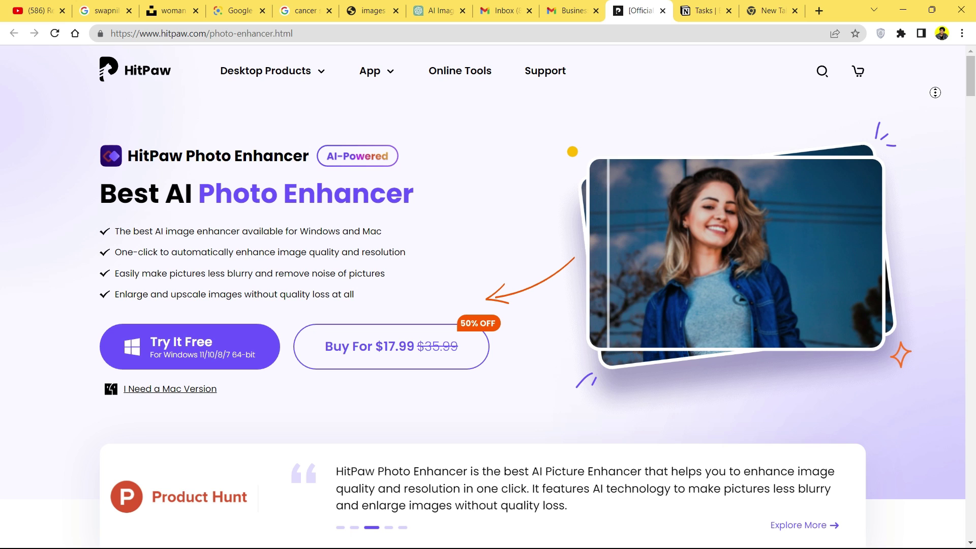
pyautogui.scroll(-2, 939, 100)
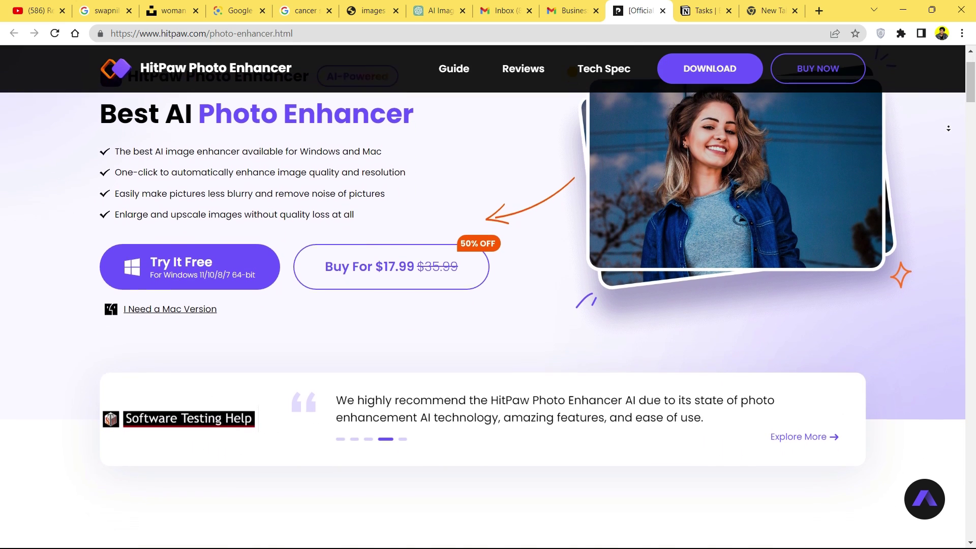
pyautogui.scroll(-1, 949, 128)
pyautogui.scroll(-1, 948, 129)
pyautogui.scroll(-1, 949, 131)
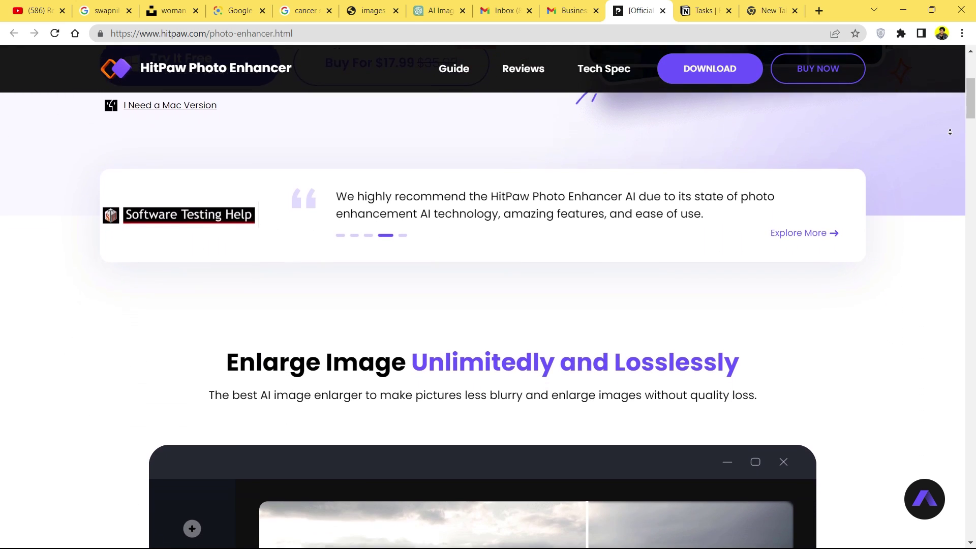
pyautogui.scroll(-1, 950, 131)
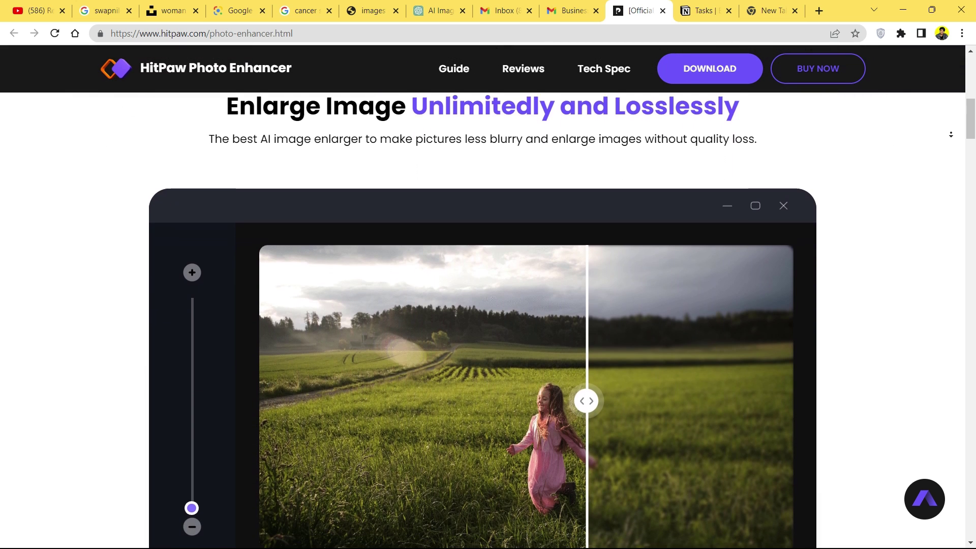